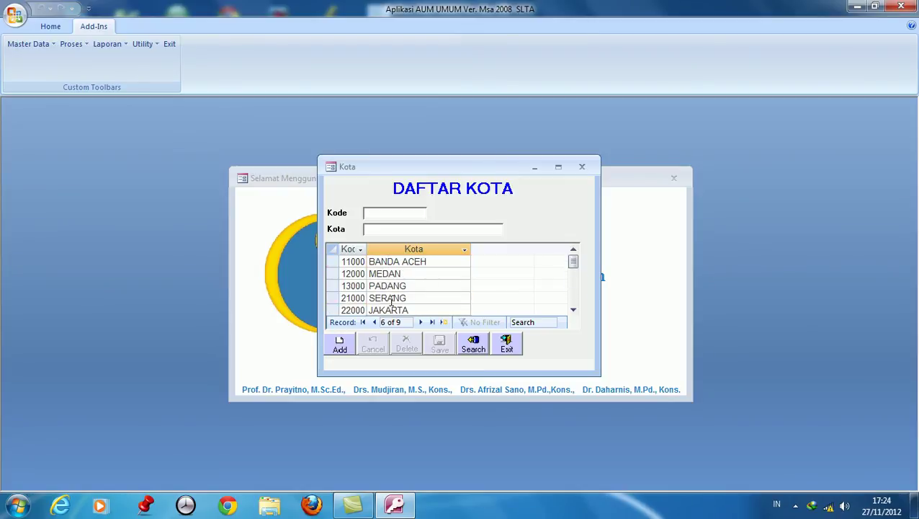
Save city code 01 named Banten in the Kota list and close the list.
left_click(388, 214)
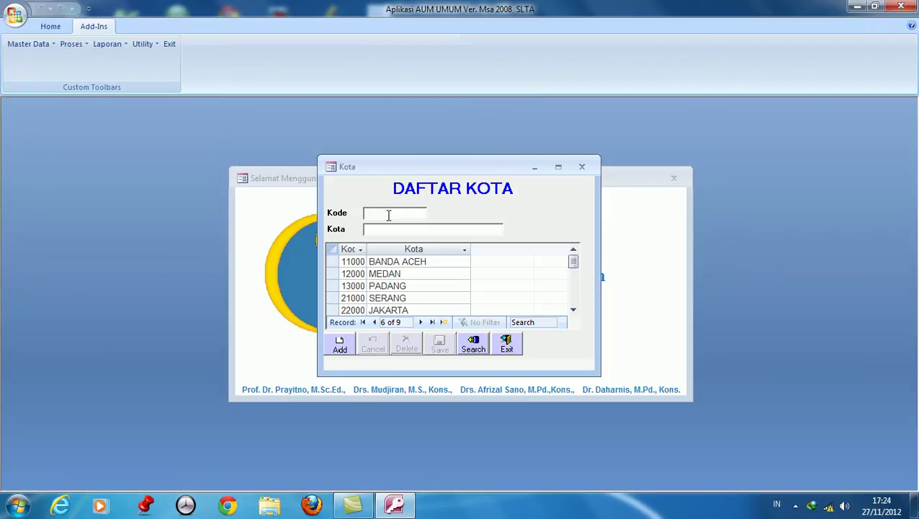
type("01")
left_click(391, 232)
type("Banten")
left_click(345, 344)
left_click(440, 346)
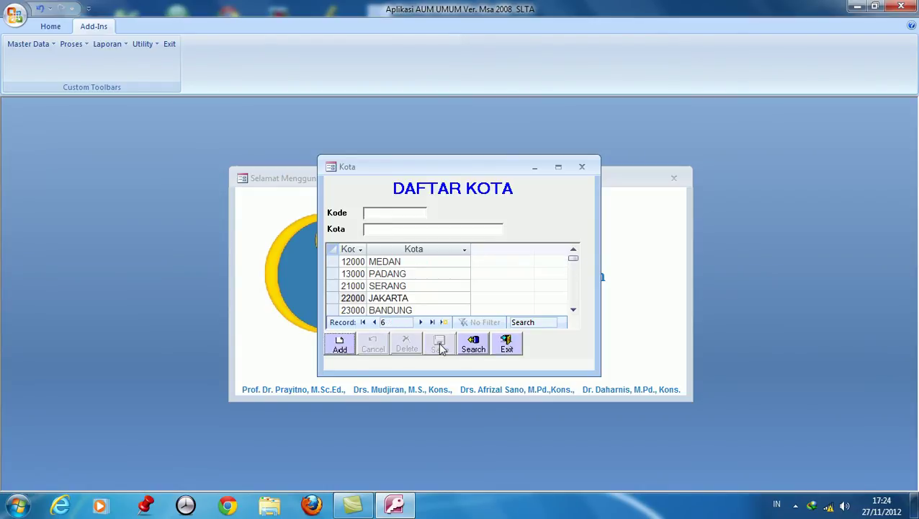
scroll(394, 289, "down", 3)
scroll(395, 290, "up", 4)
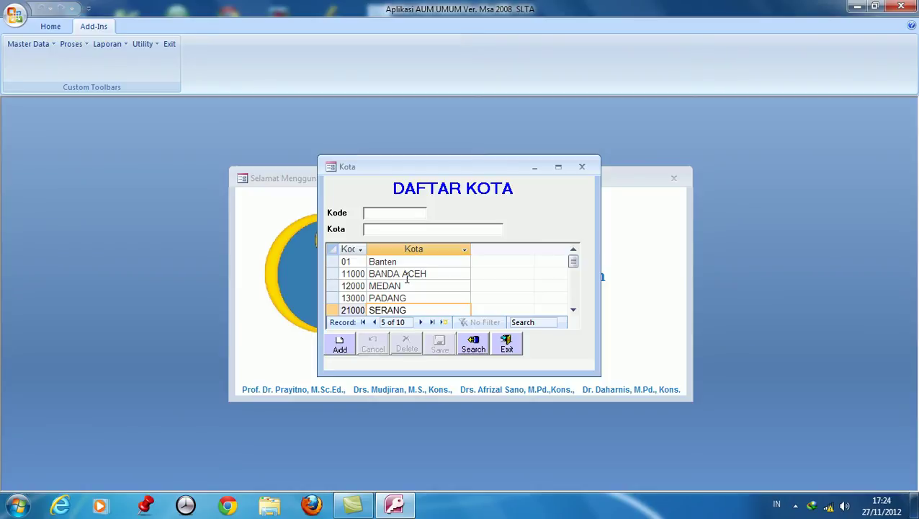
left_click(507, 350)
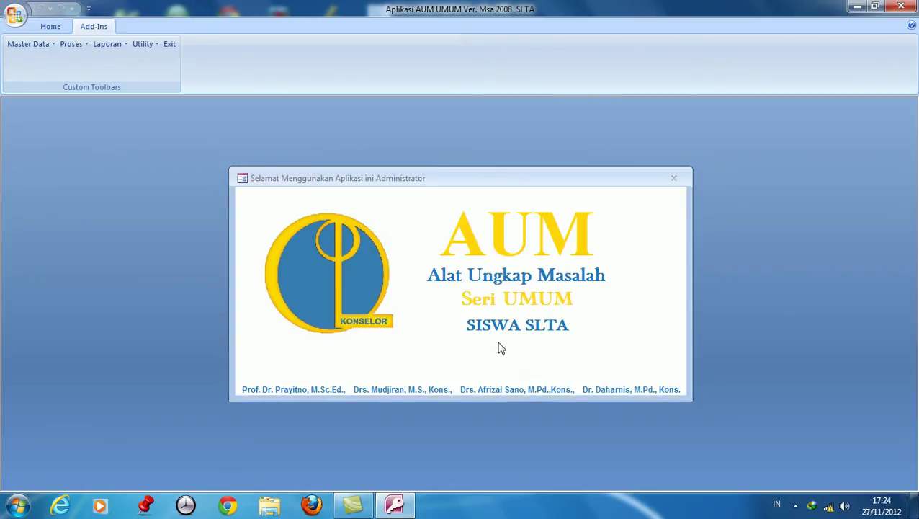
Under Master Data > Sekolah, save school 01 'SMA NEGERI 1 JAKARTA UTARA' and close the form.
left_click(51, 45)
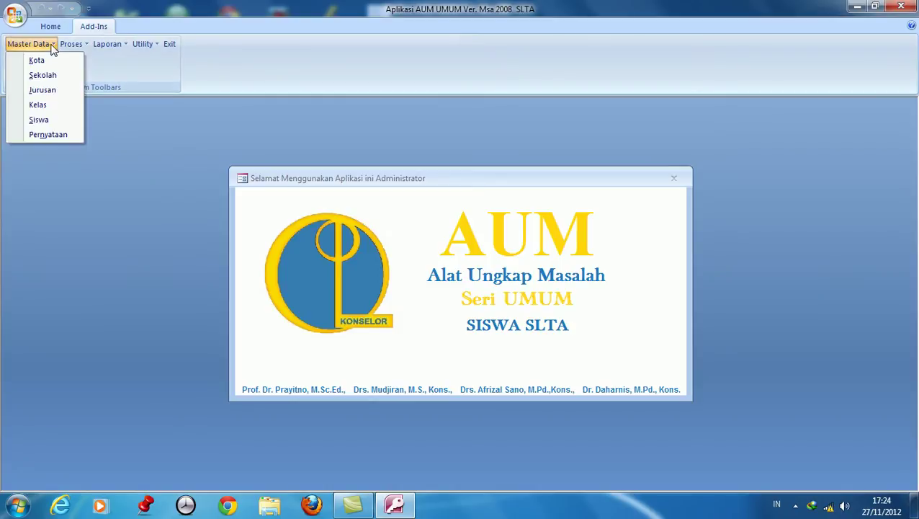
left_click(43, 75)
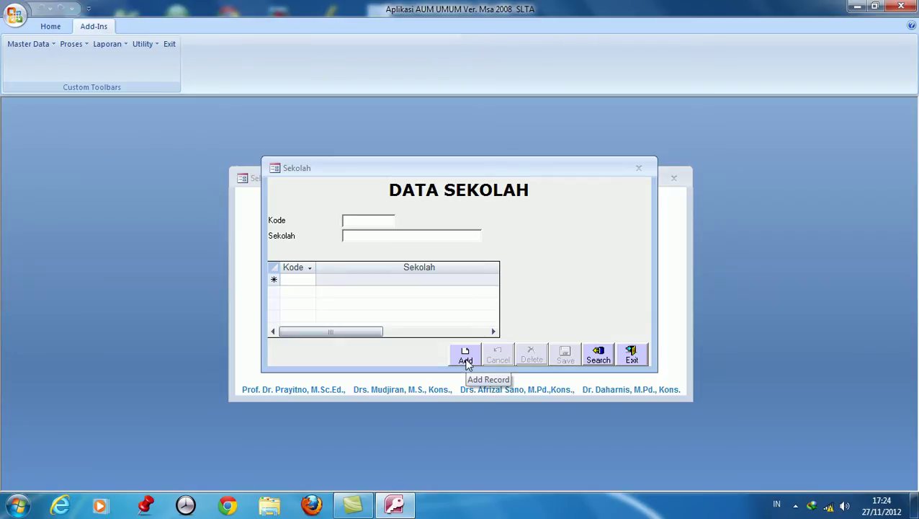
left_click(466, 364)
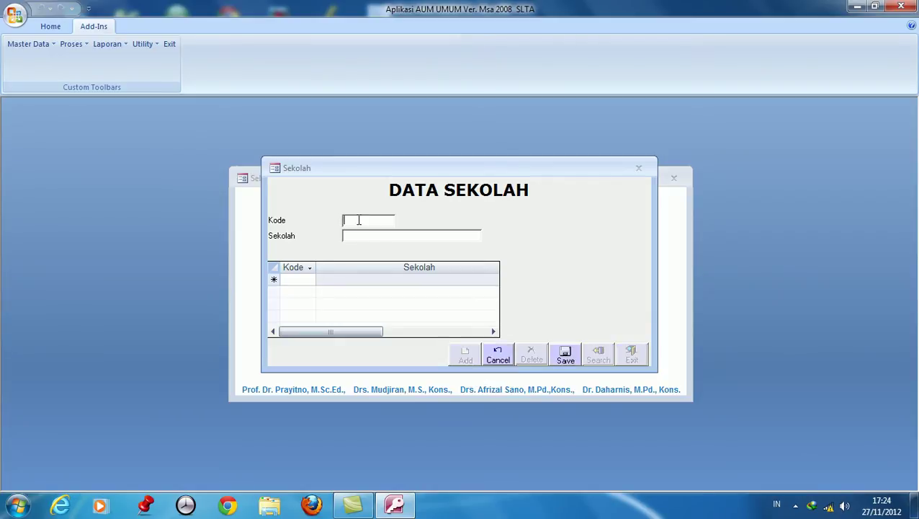
type("01")
left_click(357, 237)
type("SMA NEGERI 1 ")
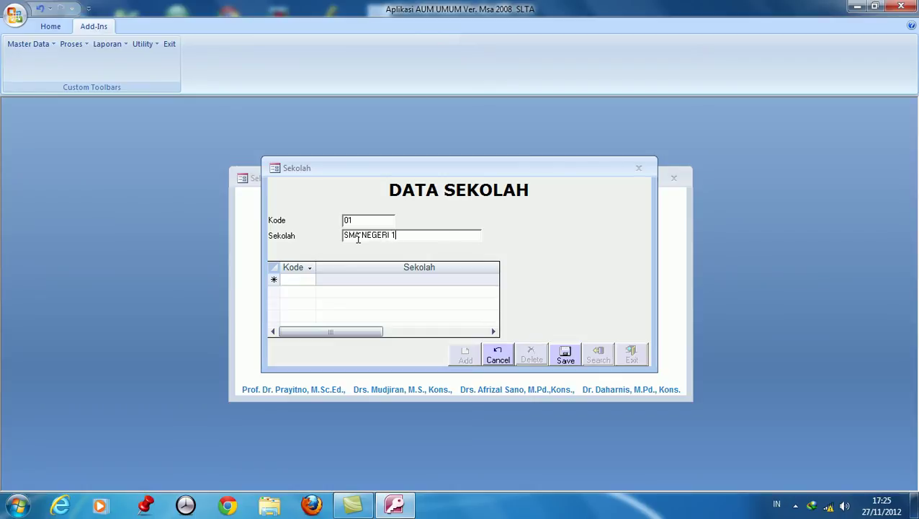
type("JAKARTA UTARA")
left_click(561, 359)
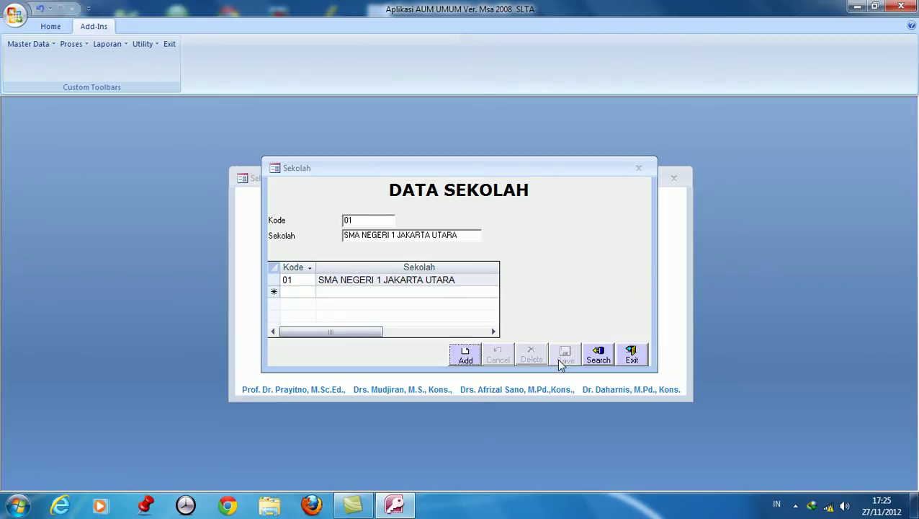
left_click(299, 280)
left_click(280, 280)
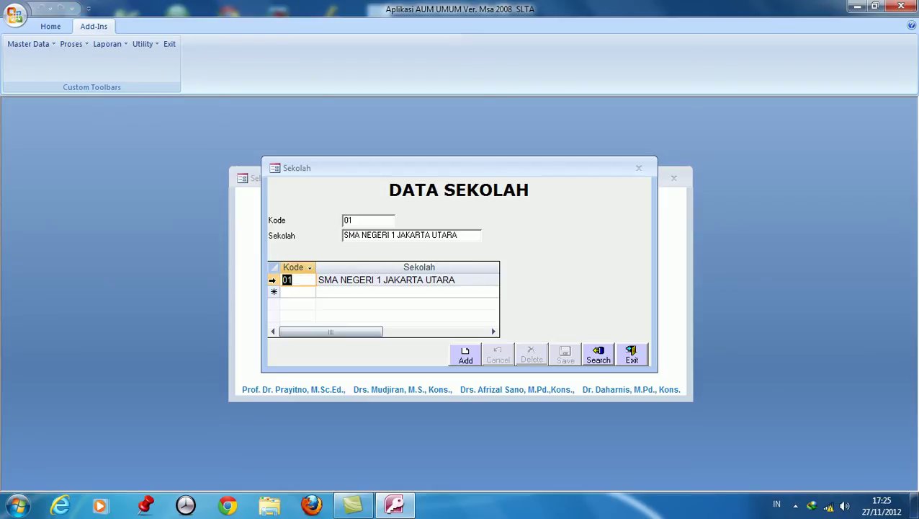
left_click(627, 364)
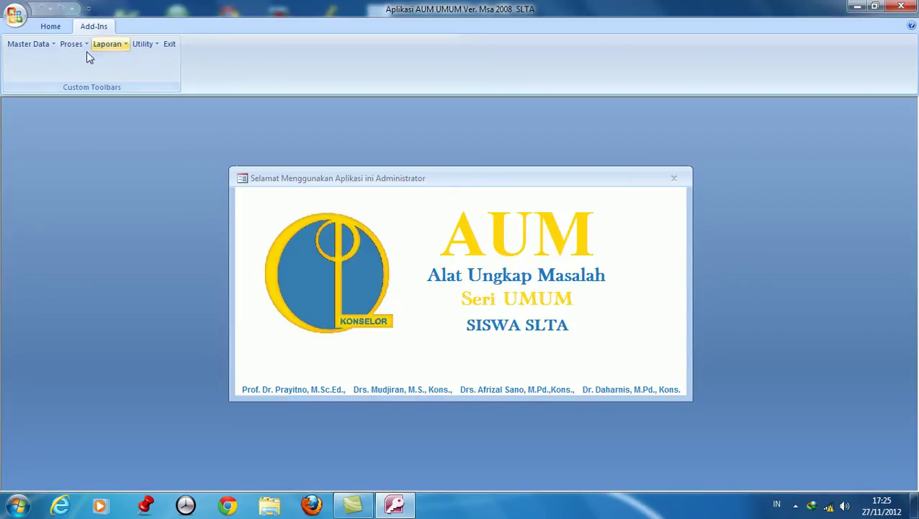
left_click(43, 43)
In the Jurusan data, save major code 01 named IPA and close the form.
left_click(40, 89)
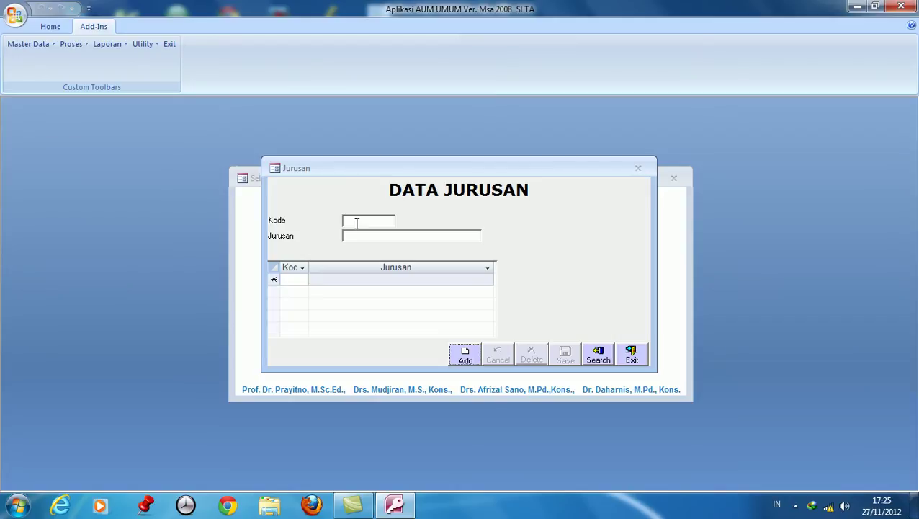
left_click(467, 355)
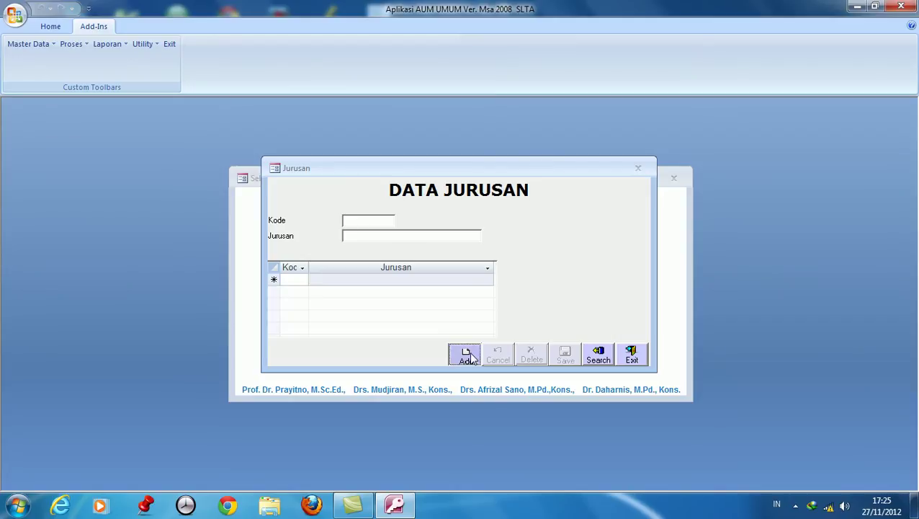
type("01")
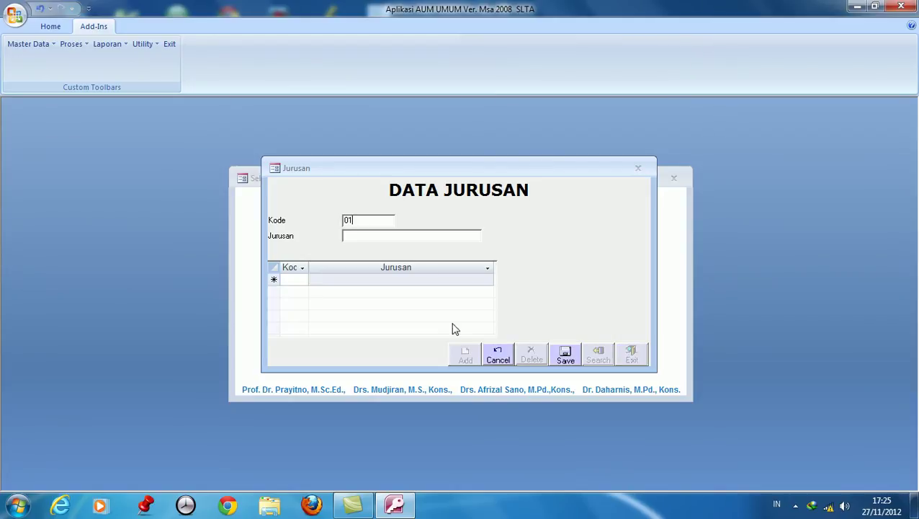
left_click(424, 238)
type("IPA")
left_click(580, 352)
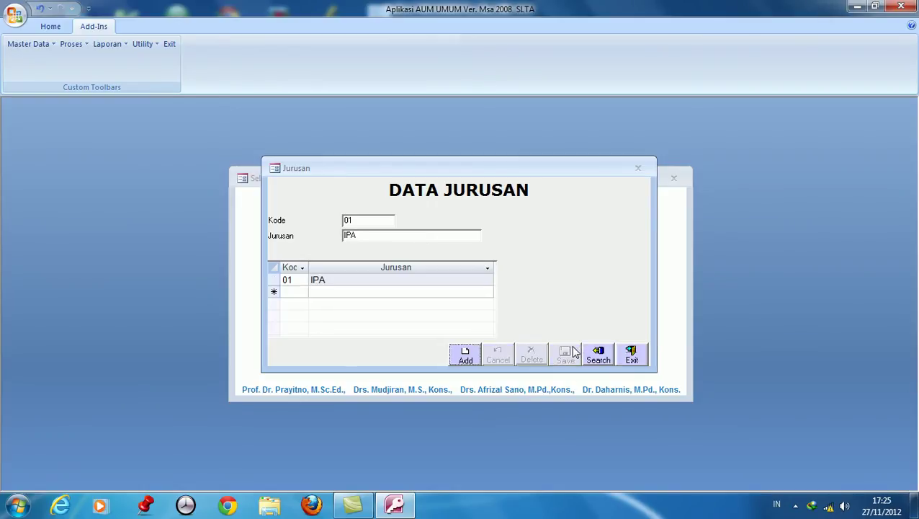
left_click(643, 354)
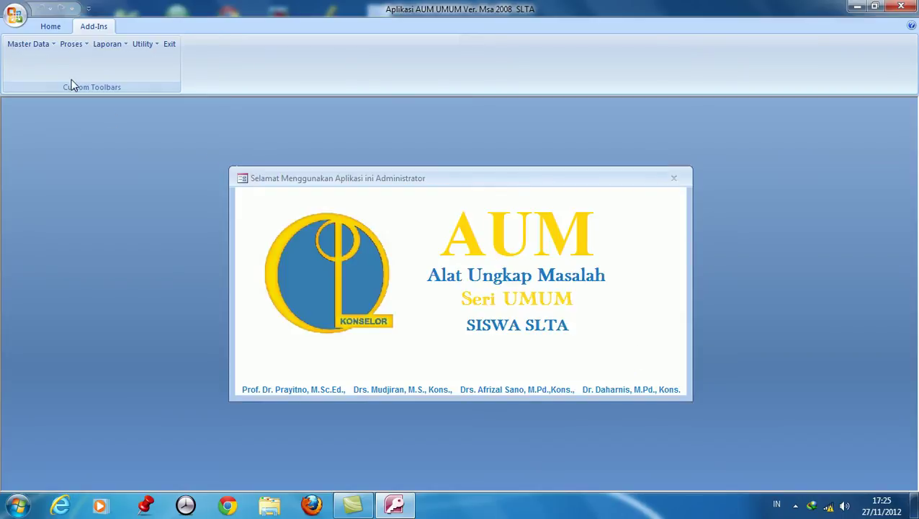
In the Kelas data, save class code 01 named XI A and close the form.
left_click(35, 43)
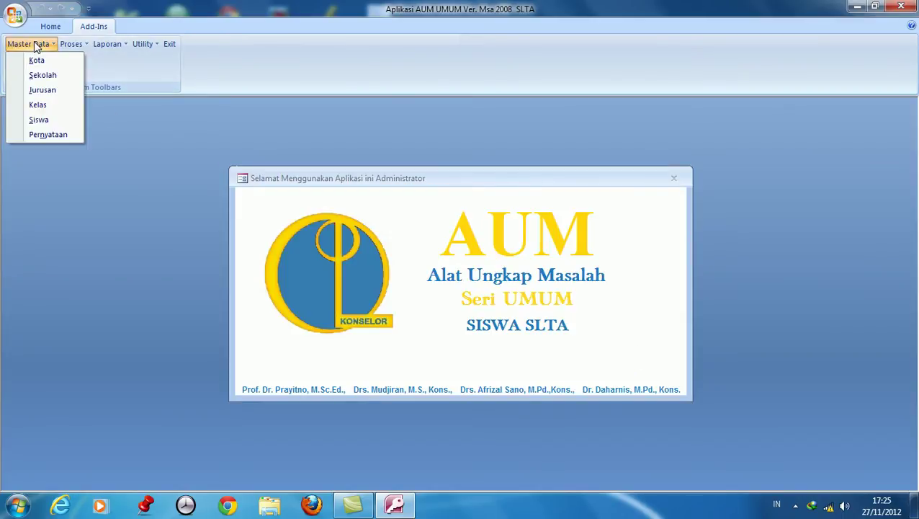
left_click(37, 105)
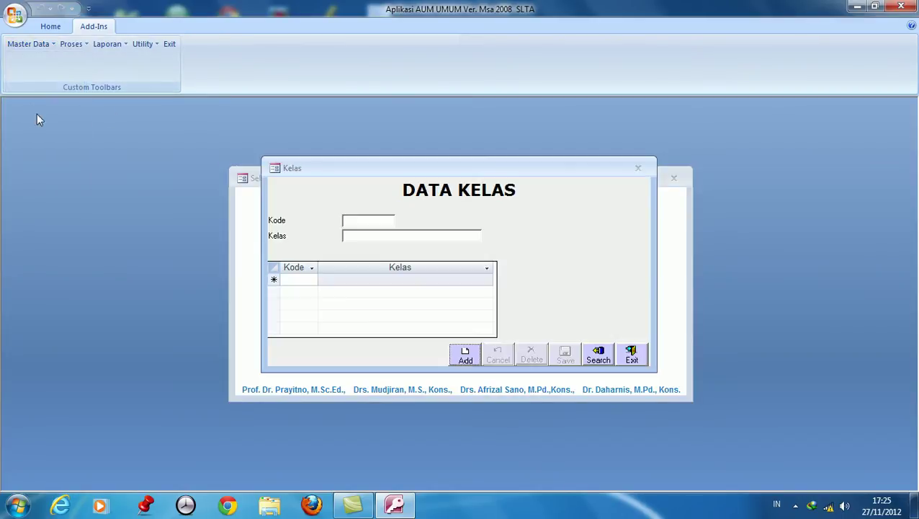
left_click(469, 360)
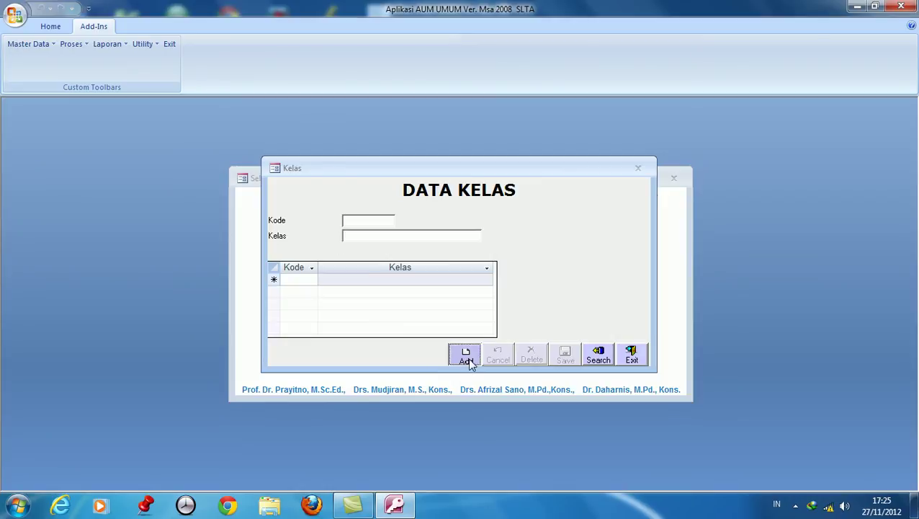
type("0")
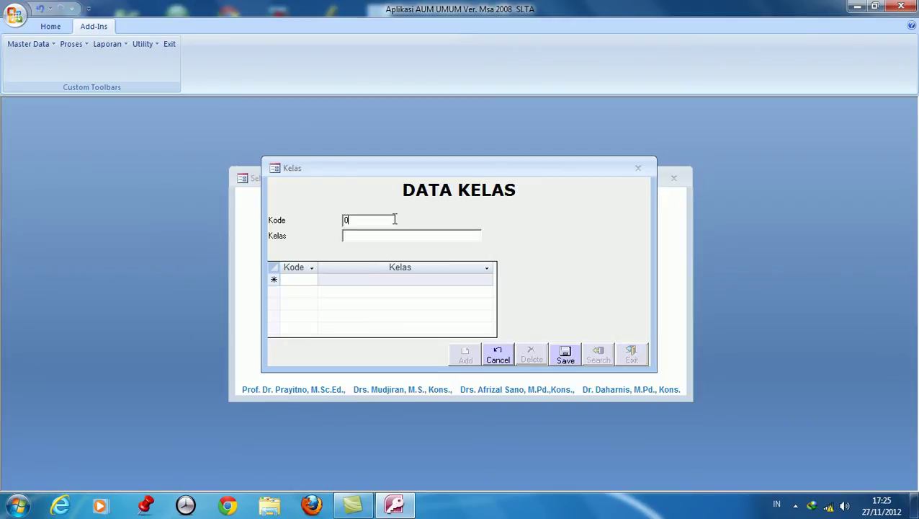
type("1")
left_click(369, 239)
type("X")
type("I A")
left_click(565, 355)
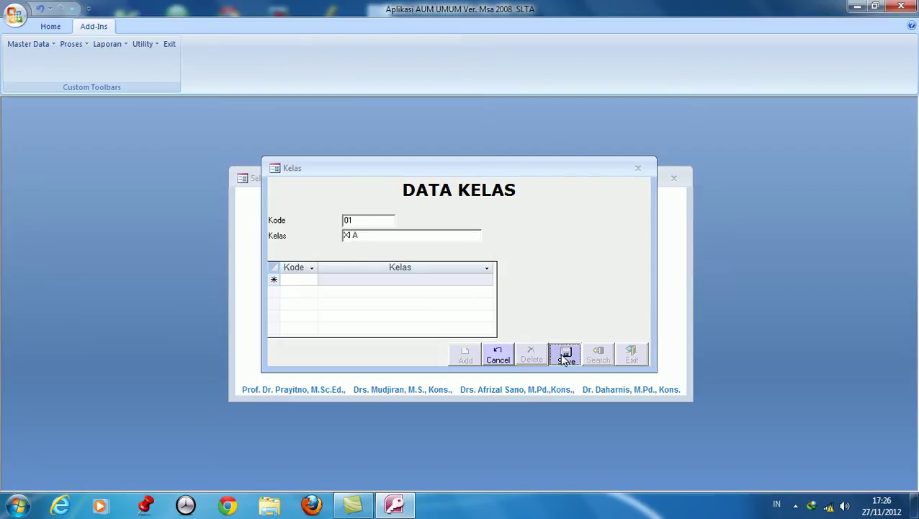
left_click(634, 356)
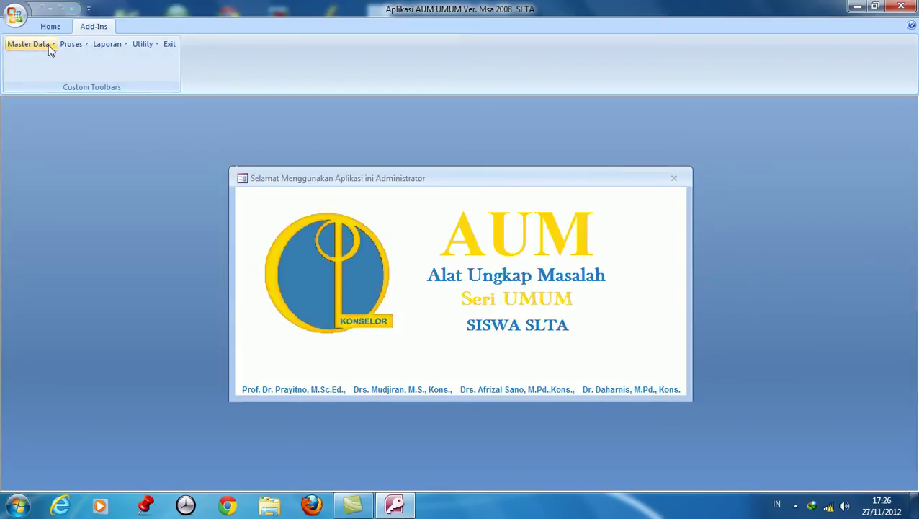
left_click(46, 45)
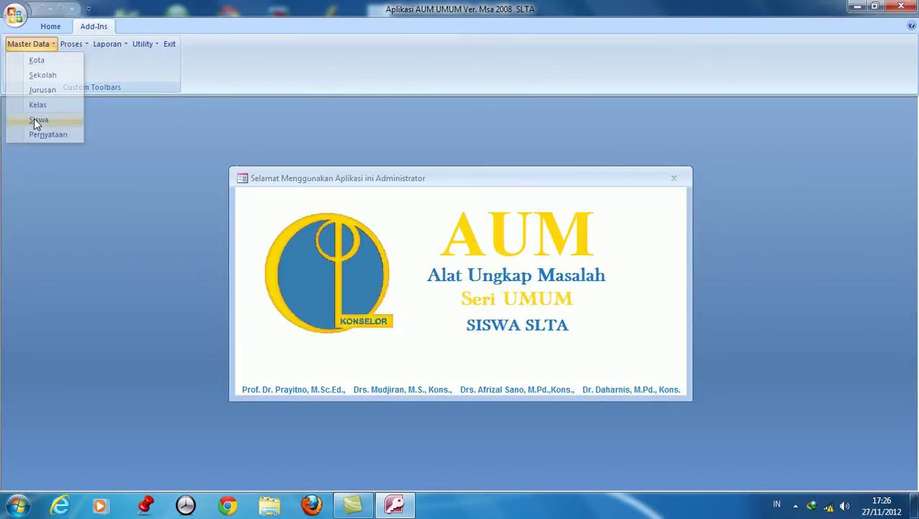
Open the Siswa student form from Master Data and start a blank student record.
left_click(34, 120)
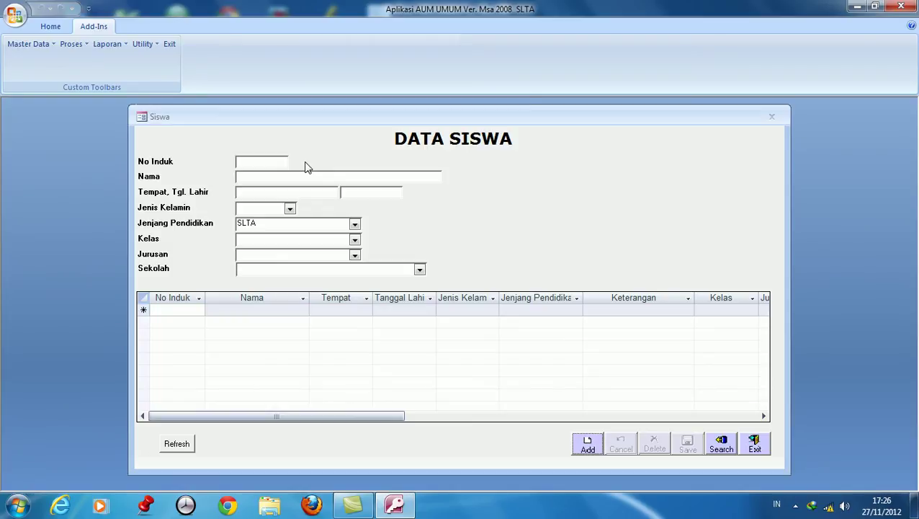
left_click(587, 446)
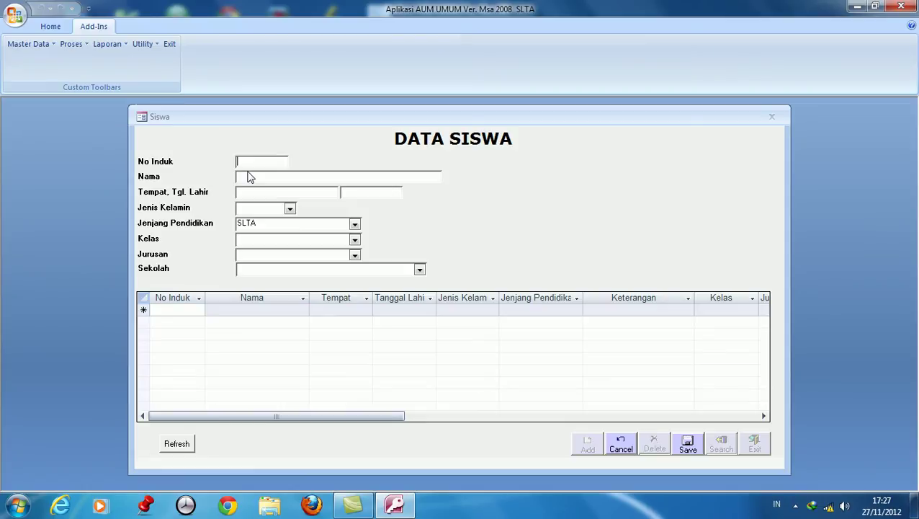
Enter student 01's number, full name, birthplace JAKARTA and a 1994 birth date.
type("01")
left_click(243, 177)
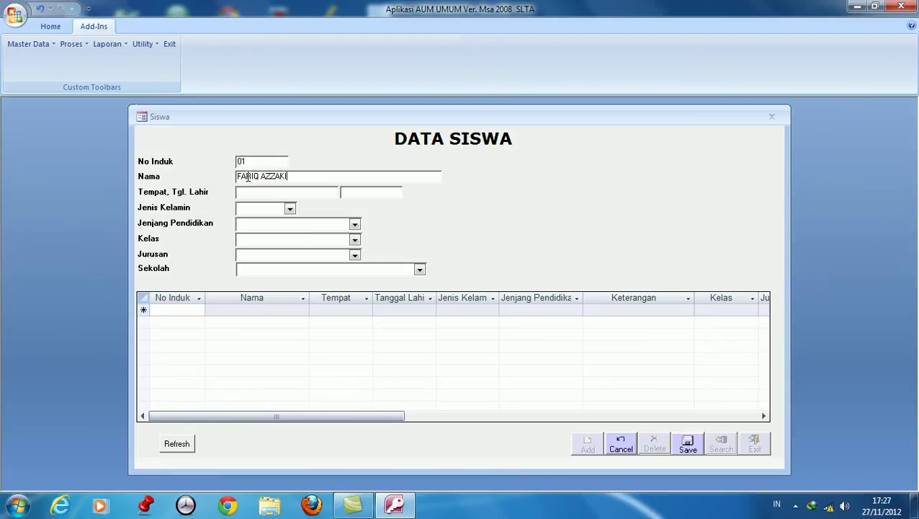
left_click(248, 193)
type("JAKARTA")
left_click(355, 191)
type("12/11")
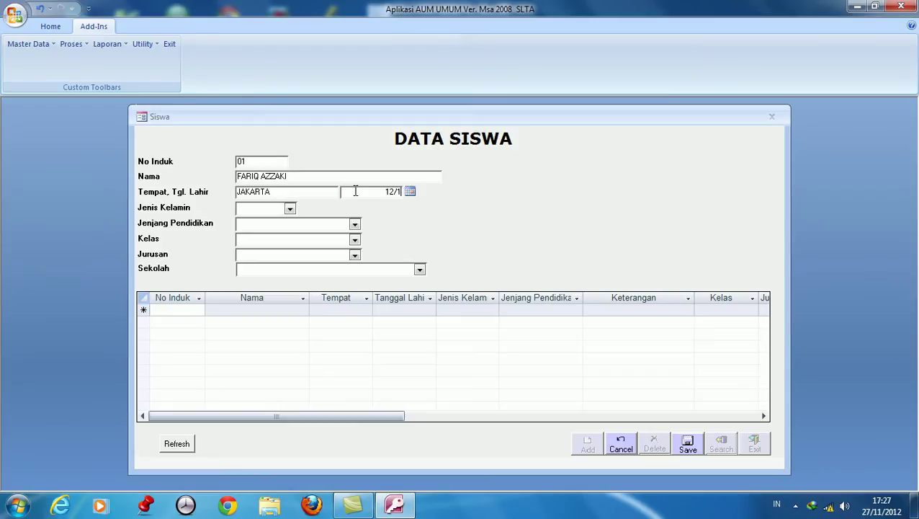
type("/1")
key("BackSpace")
type("20")
key("BackSpace")
key("BackSpace")
type("1994")
Set Laki-Laki, SLTA, class XI A, IPA and SMA NEGERI 1 JAKARTA UTARA, then save and start another record.
left_click(291, 209)
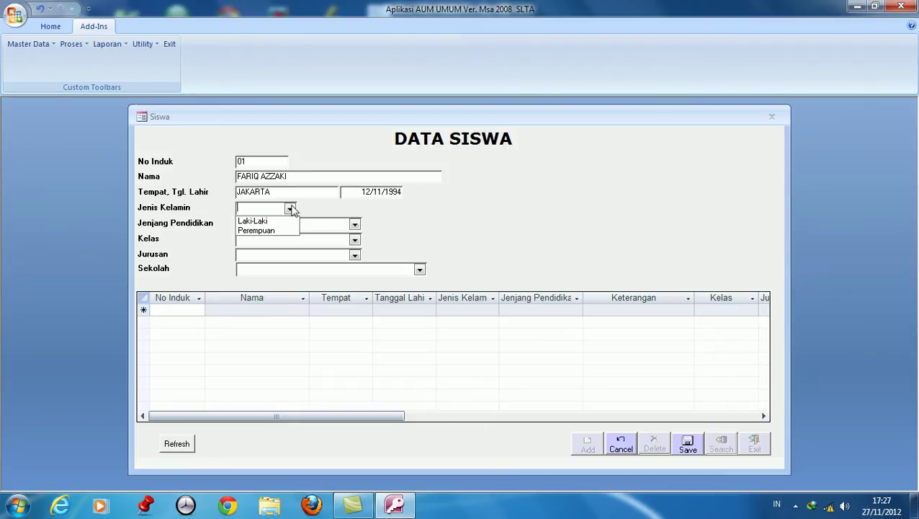
left_click(268, 214)
left_click(284, 225)
left_click(354, 224)
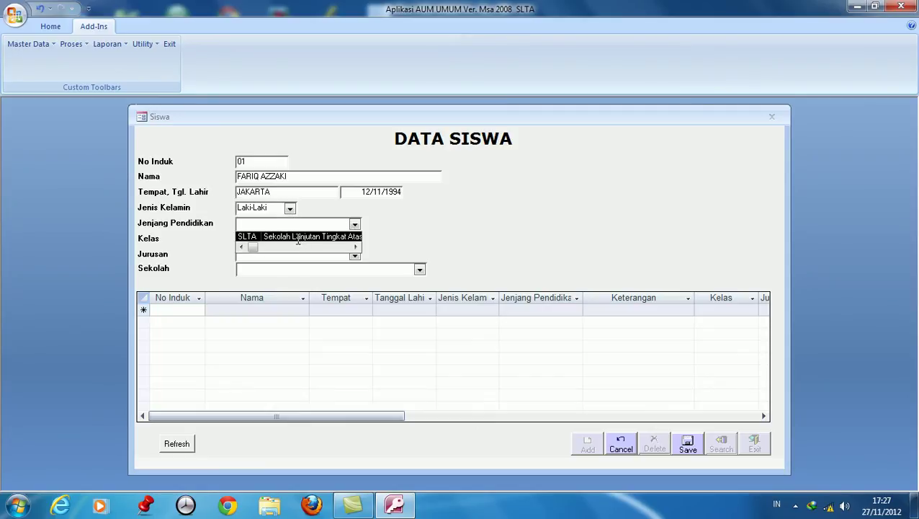
left_click(305, 237)
left_click(355, 239)
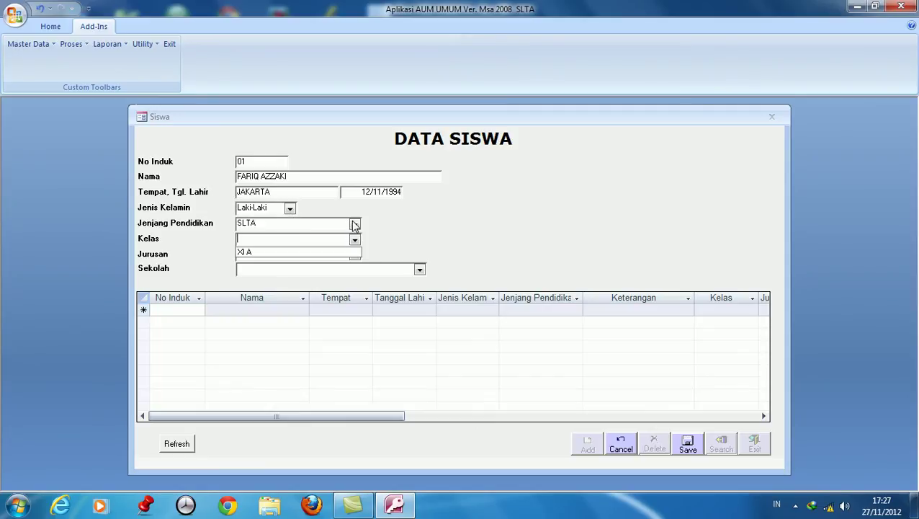
left_click(252, 254)
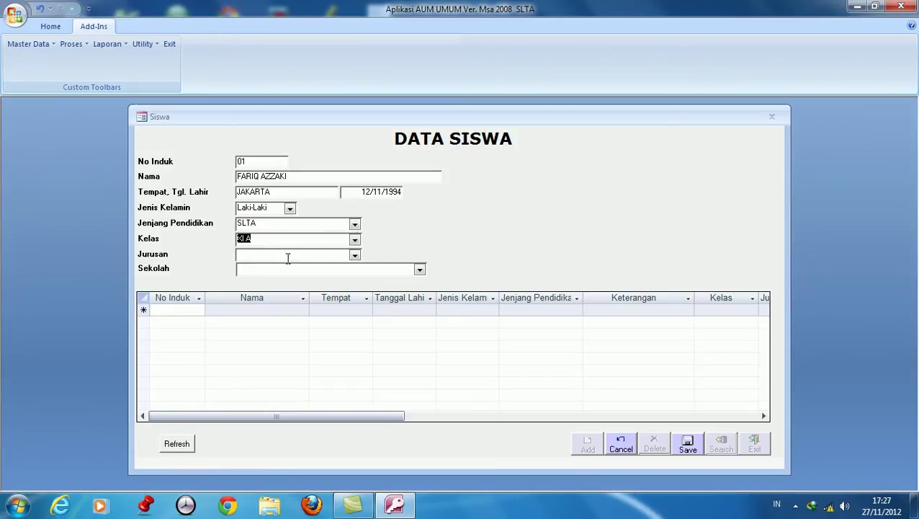
left_click(354, 255)
left_click(260, 268)
left_click(419, 269)
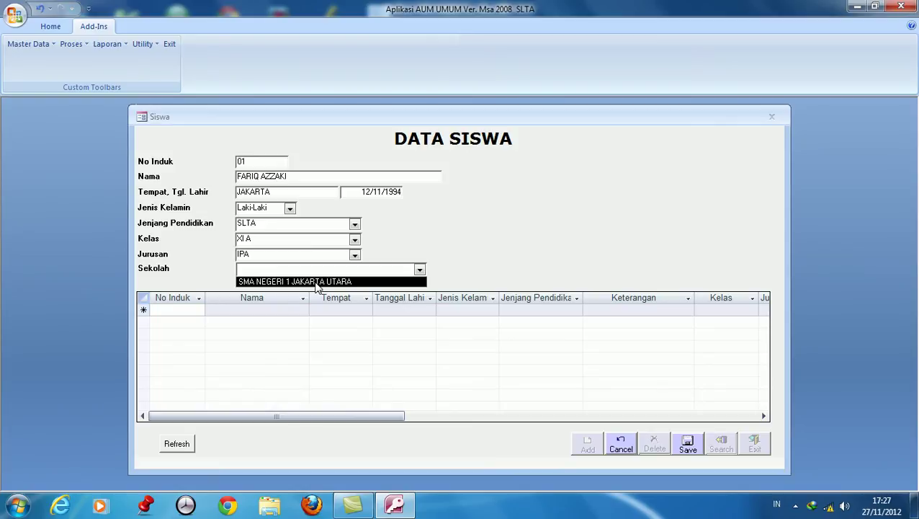
left_click(316, 285)
left_click(688, 445)
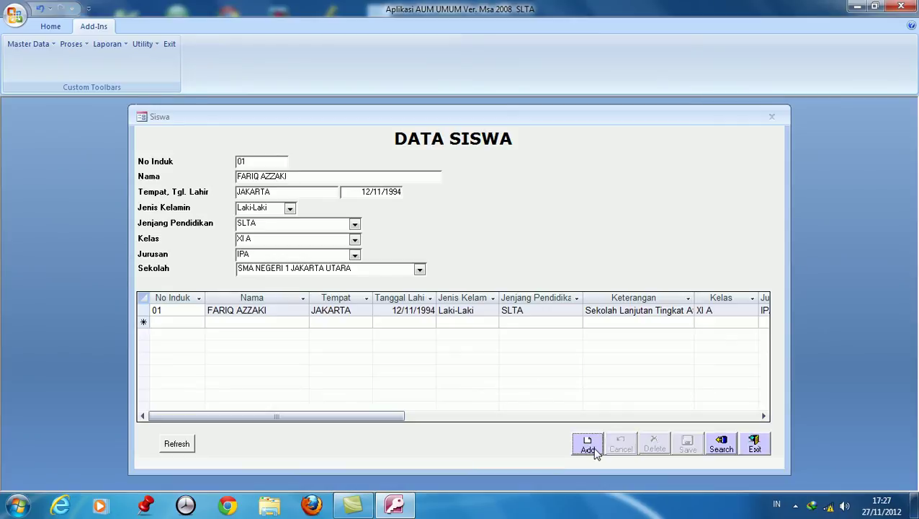
left_click(588, 444)
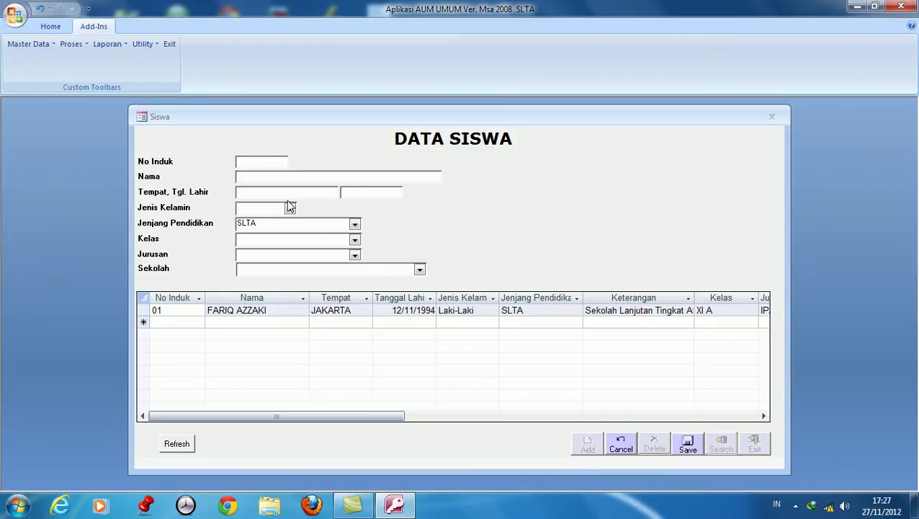
type("02")
left_click(253, 176)
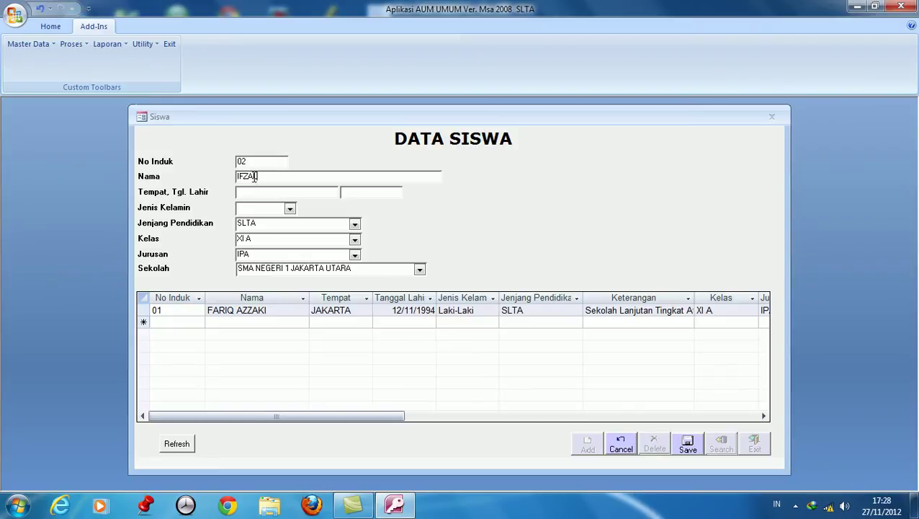
type("JAKARTA")
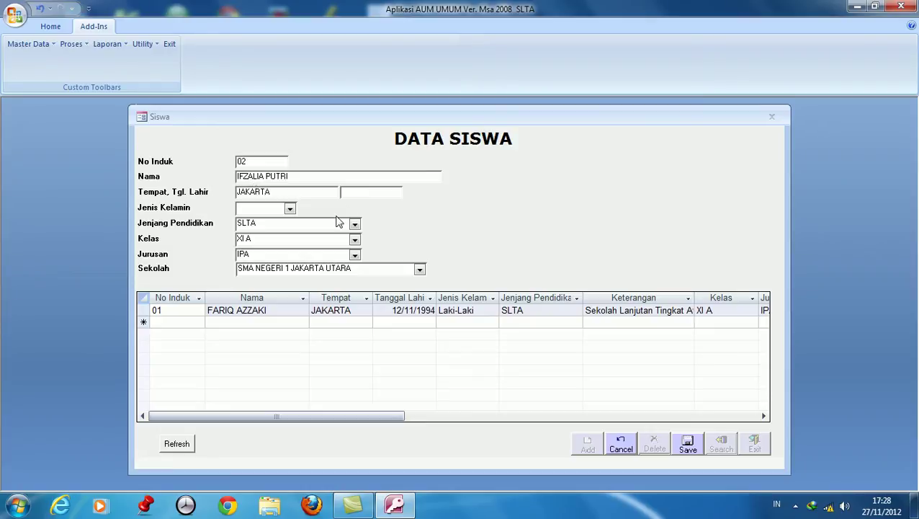
left_click(351, 192)
type("04/08/199")
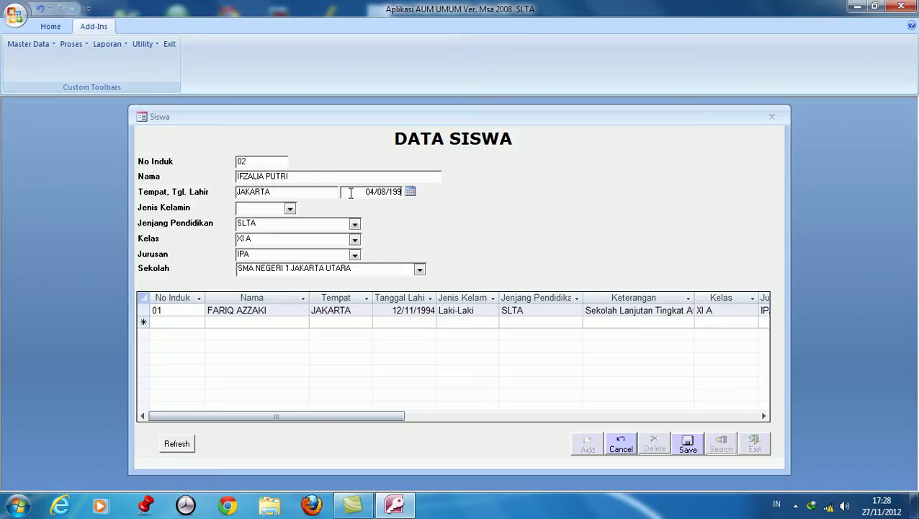
type("4")
left_click(288, 209)
left_click(257, 232)
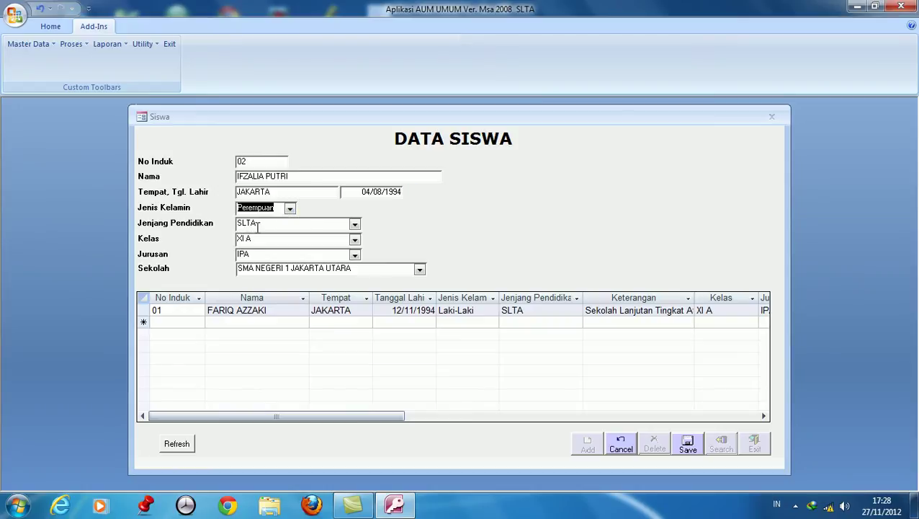
left_click(279, 224)
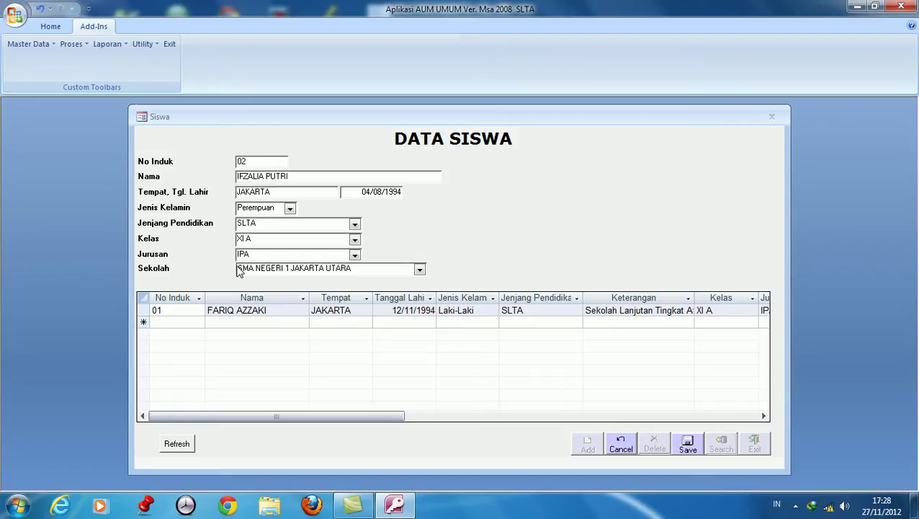
left_click(687, 448)
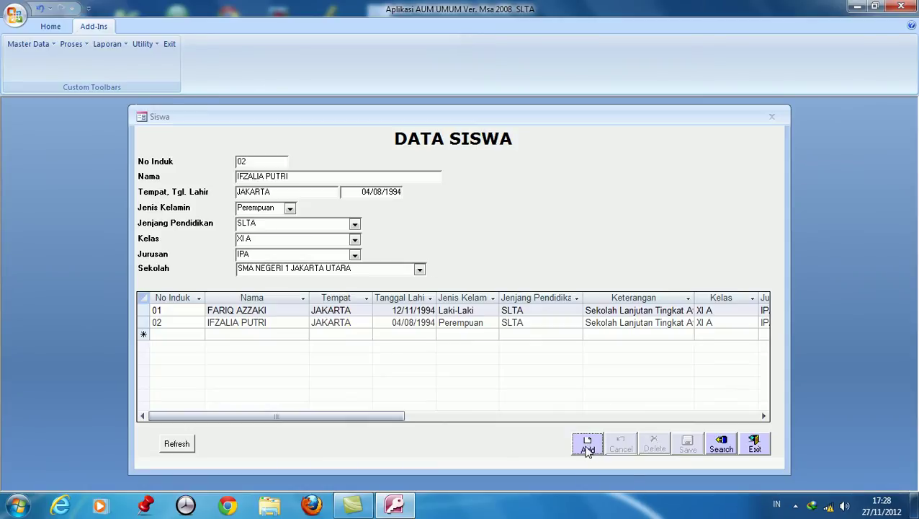
left_click(587, 445)
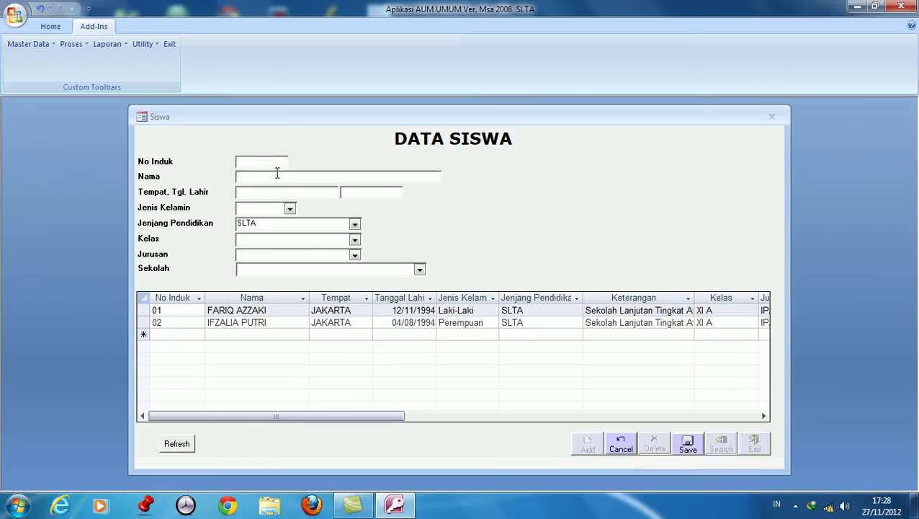
type("03")
left_click(268, 177)
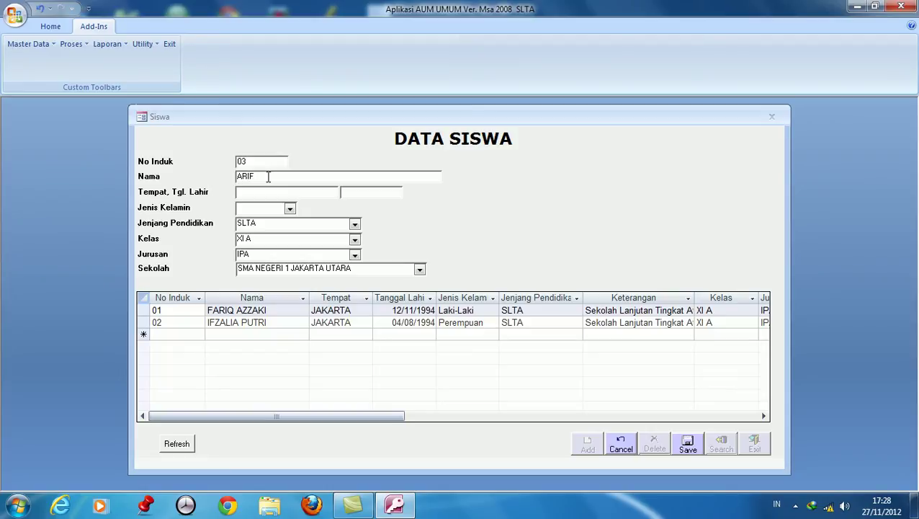
left_click(294, 193)
type("JAKARTA")
left_click(352, 194)
type("03/02/1")
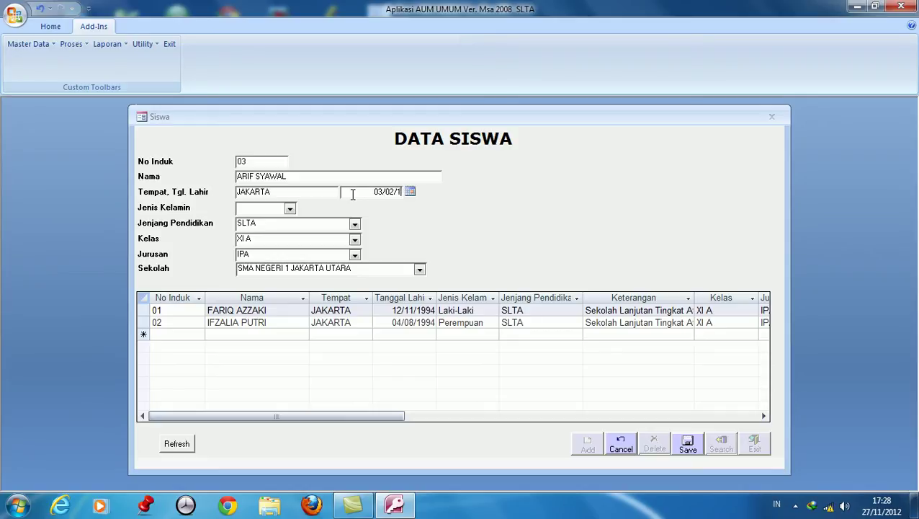
type("994")
left_click(290, 208)
left_click(267, 220)
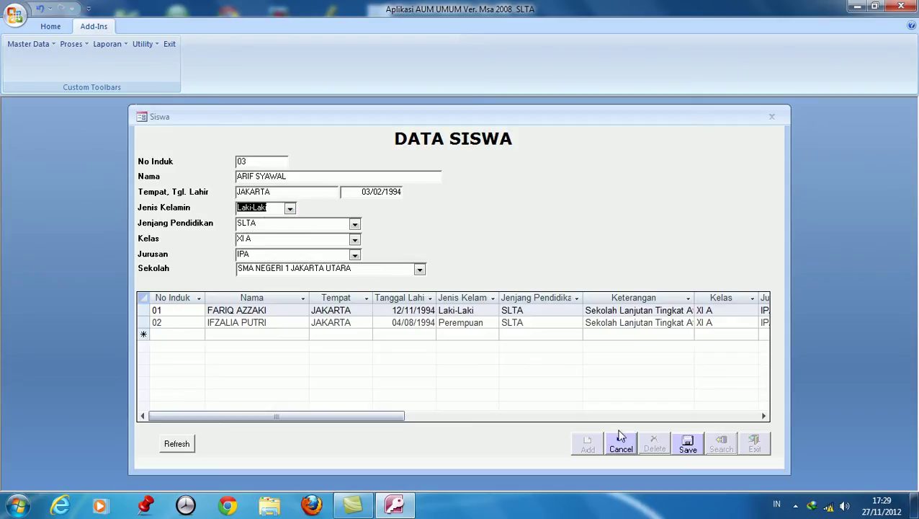
left_click(688, 447)
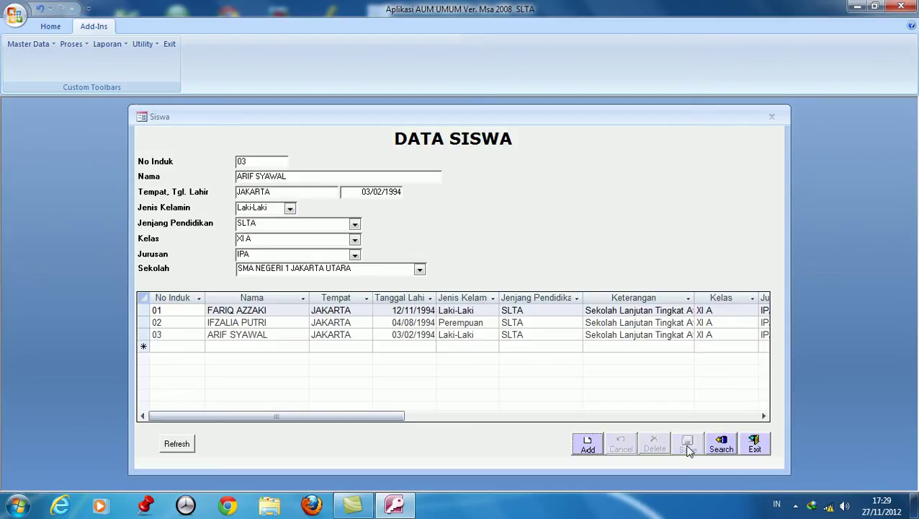
Save student 04 (full name, JAKARTA, 07/08/1994, Laki-Laki) and close the student form.
left_click(592, 448)
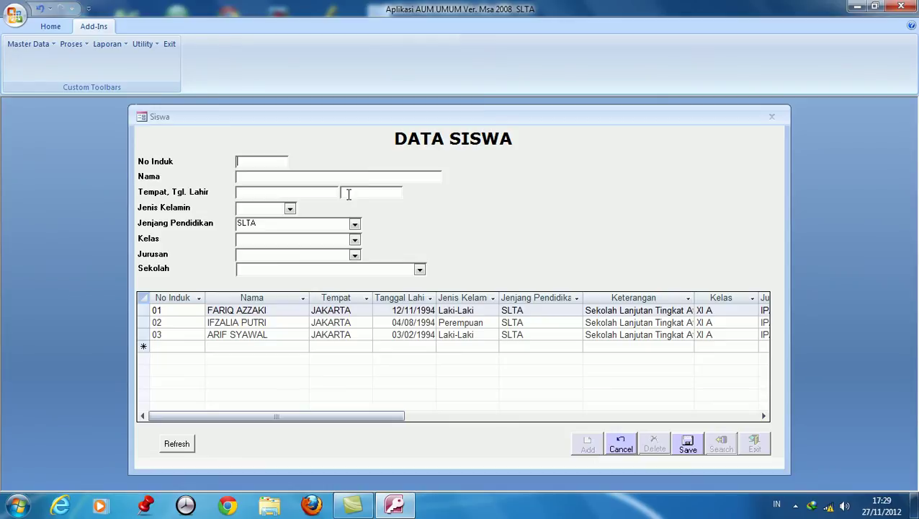
type("04")
left_click(323, 178)
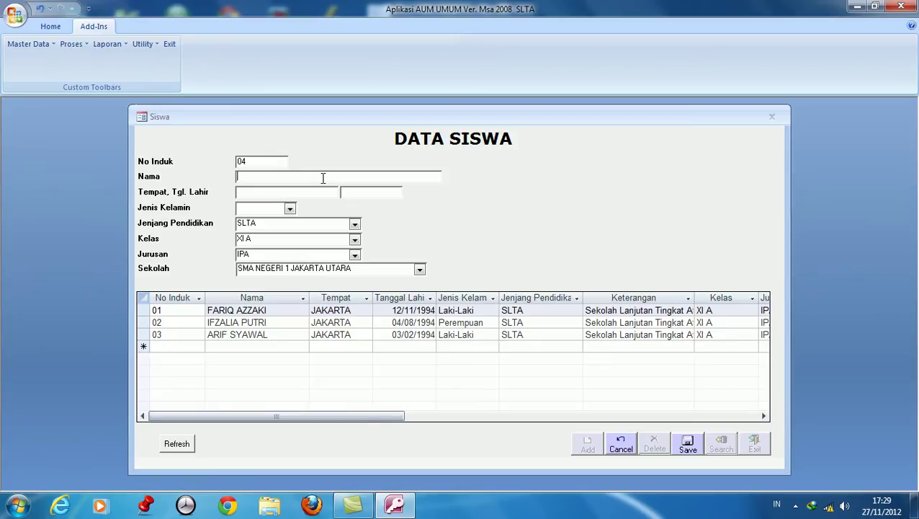
left_click(311, 193)
type("JAKARTA")
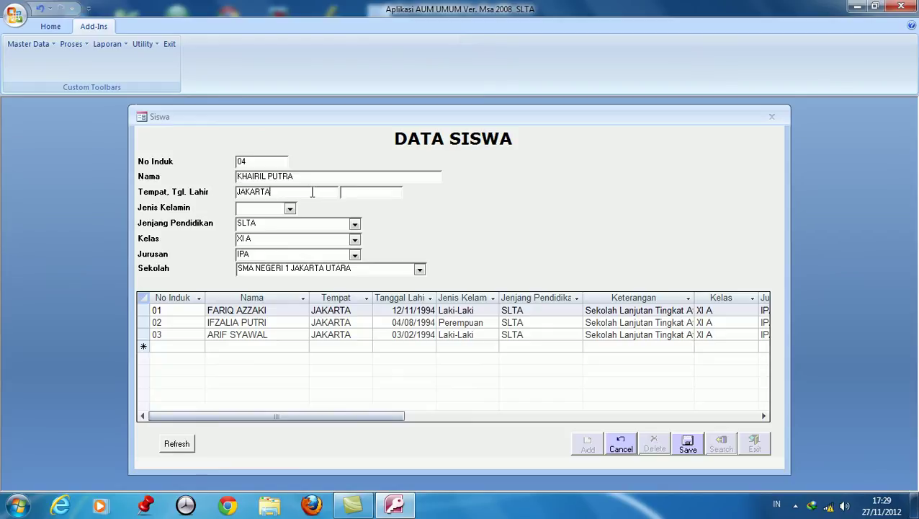
left_click(350, 194)
type("07/08/1994")
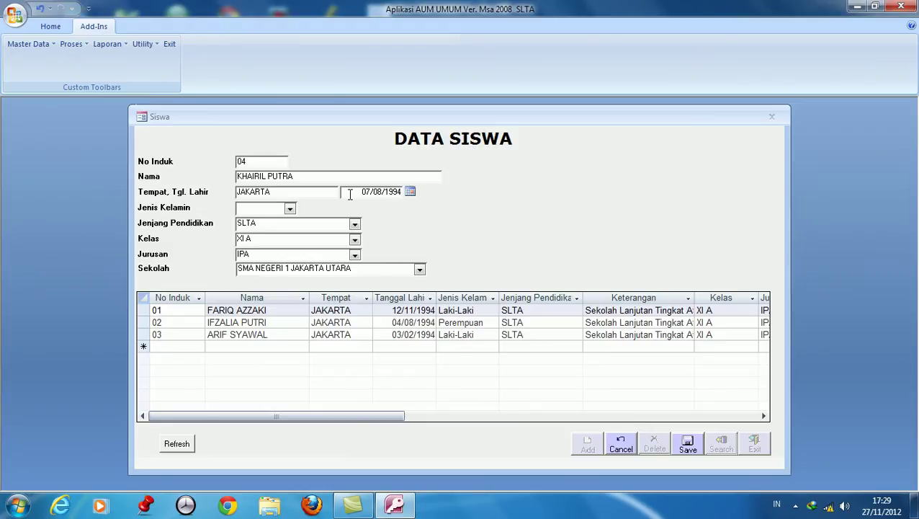
left_click(289, 208)
left_click(265, 222)
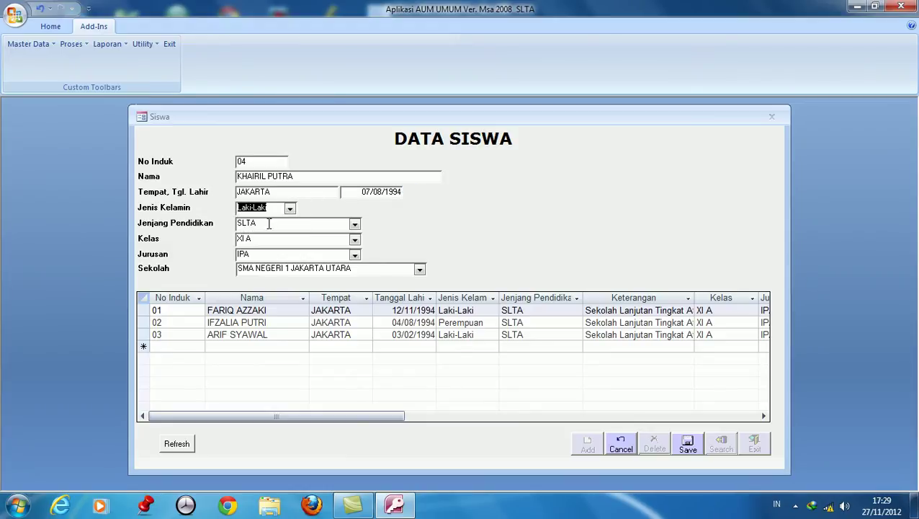
left_click(685, 443)
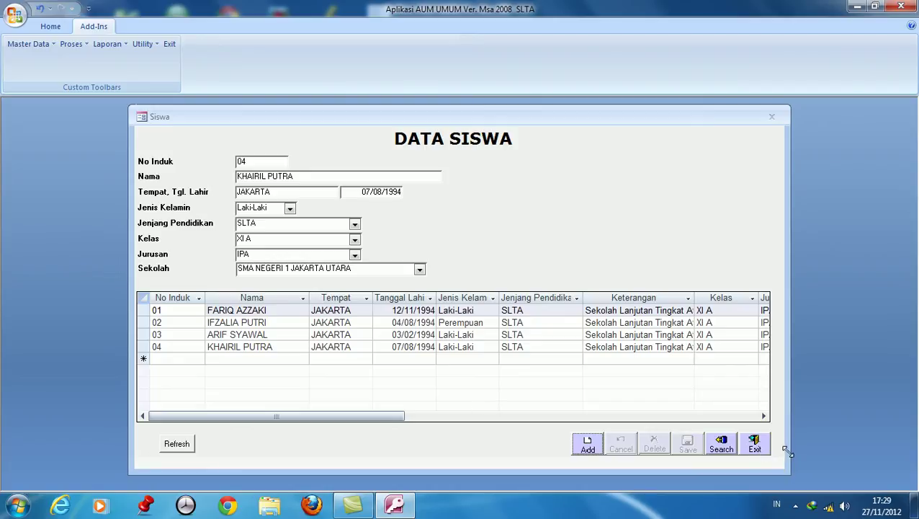
left_click(758, 446)
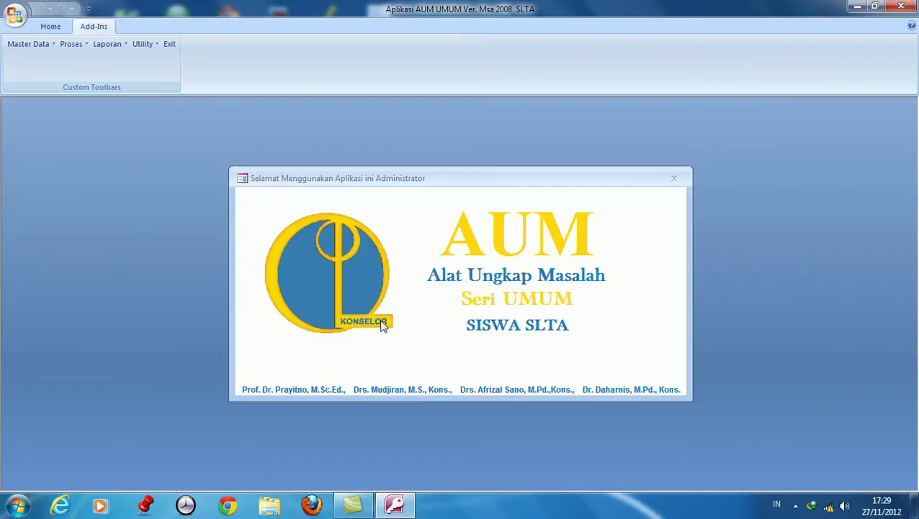
Launch the Alat Ungkap Masalah process from the Proses menu.
left_click(29, 44)
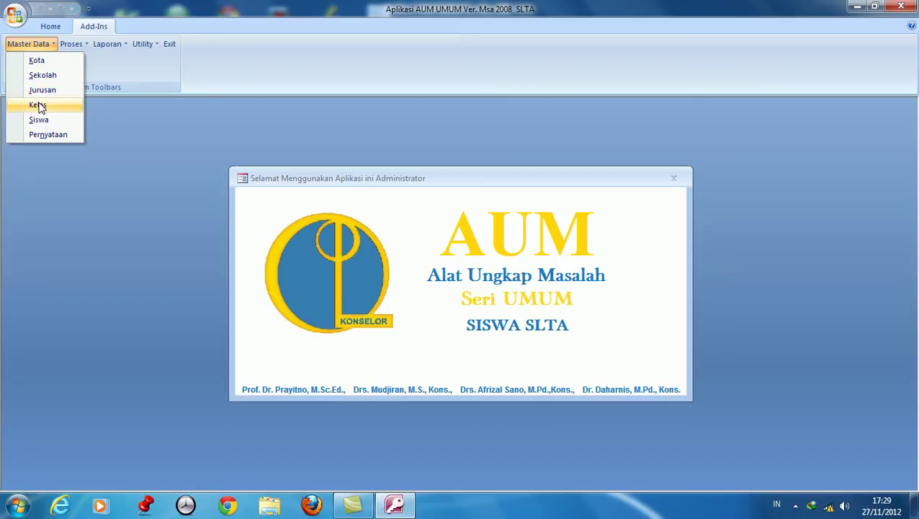
left_click(77, 48)
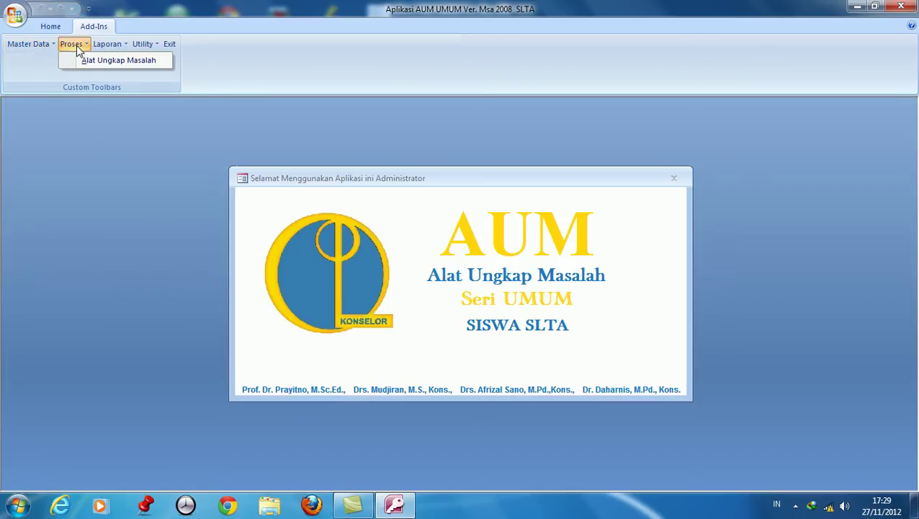
left_click(100, 62)
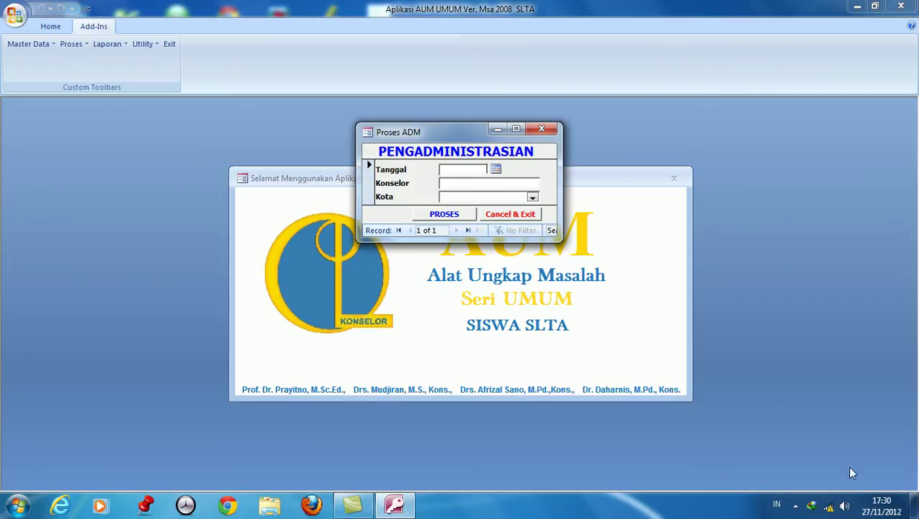
Set the administration date to 26/11/2012, enter the counsellor's name, choose city JAKARTA, and run PROSES.
left_click(495, 170)
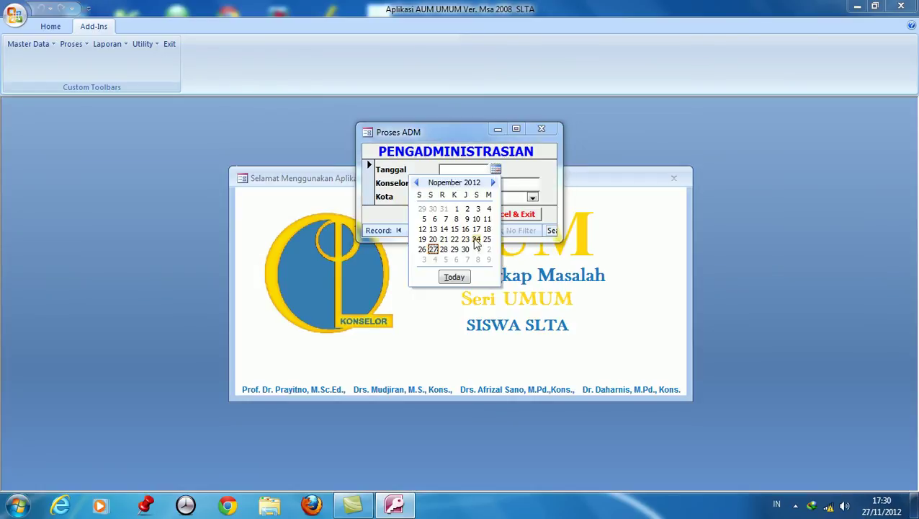
left_click(423, 249)
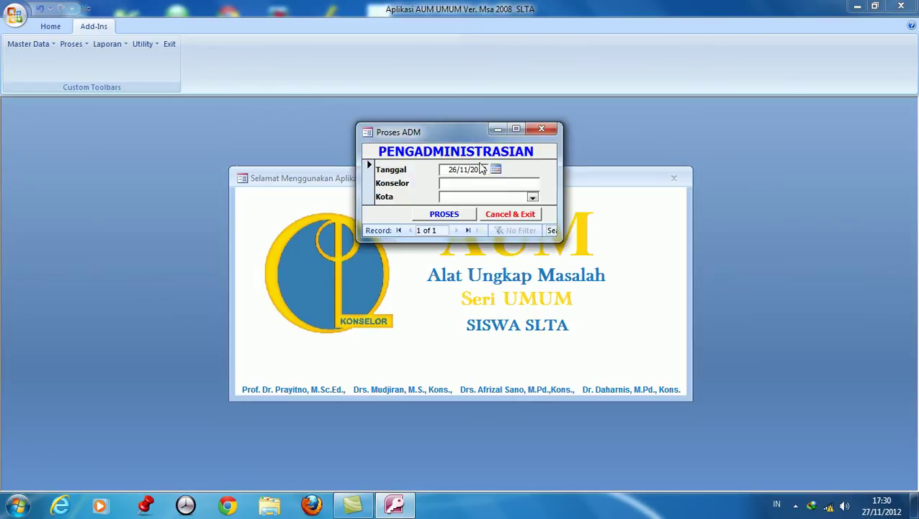
left_click(461, 185)
type("ADILA, M.Pd.")
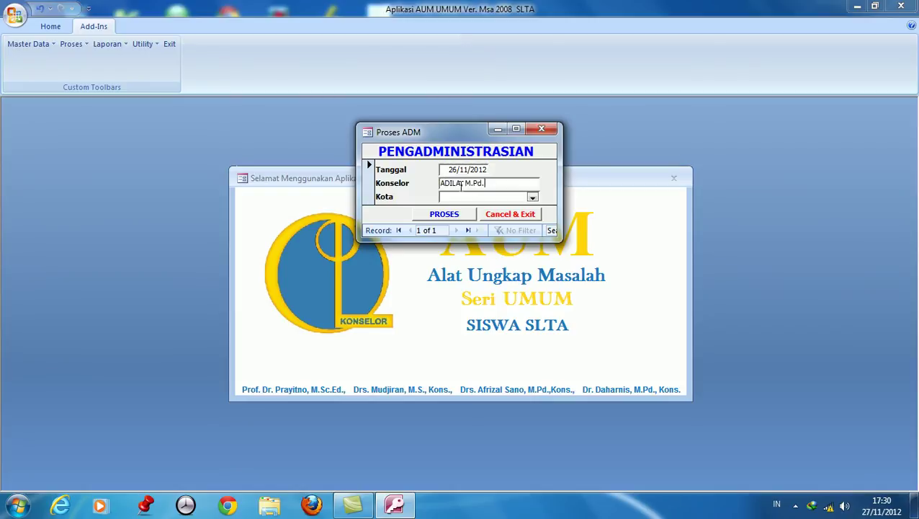
type(", Kons")
left_click(532, 198)
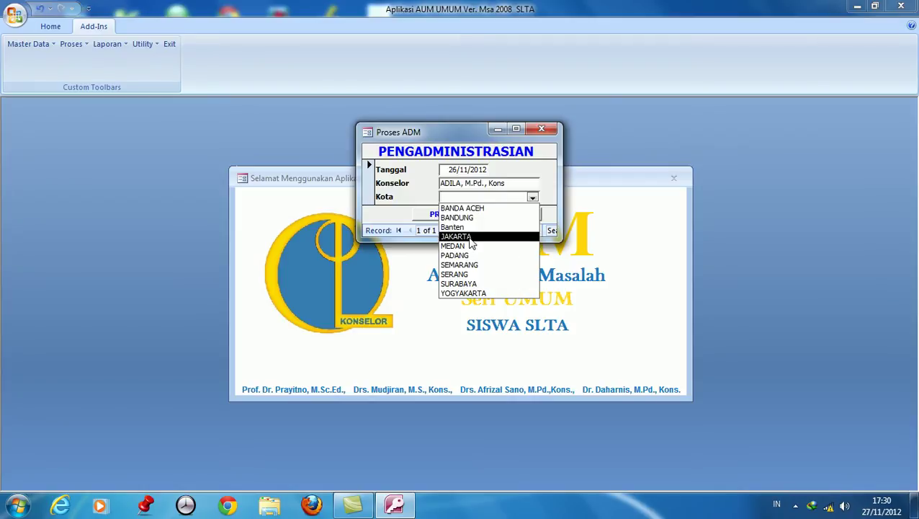
left_click(469, 237)
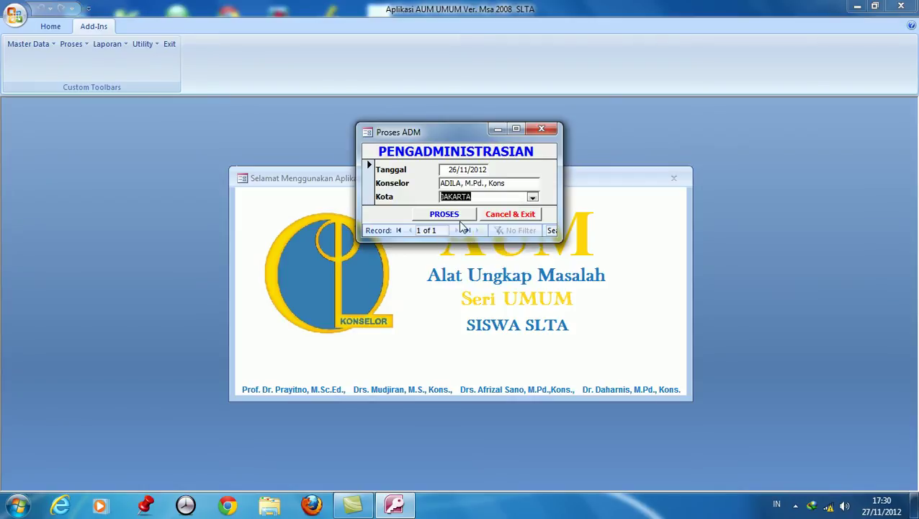
left_click(449, 170)
mouse_move(449, 170)
left_mouse_down()
mouse_move(499, 164)
mouse_move(465, 183)
mouse_move(440, 183)
left_mouse_up()
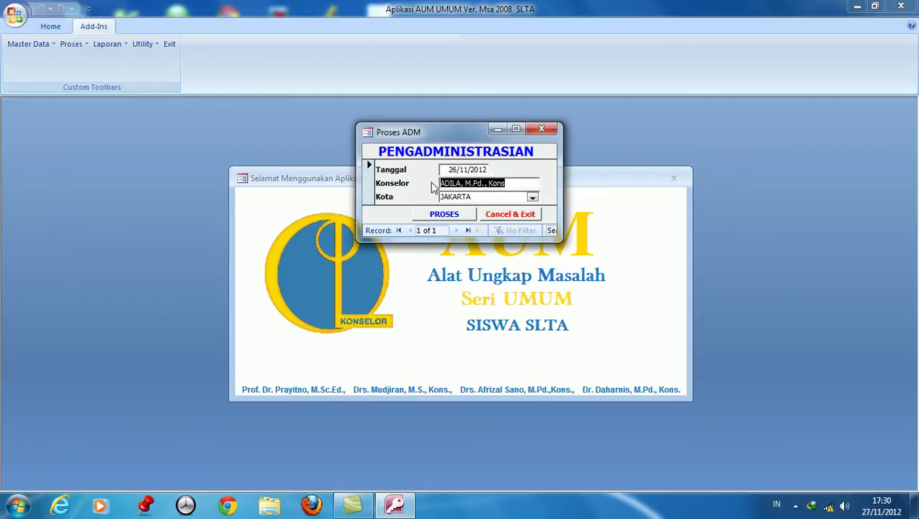
left_click(450, 218)
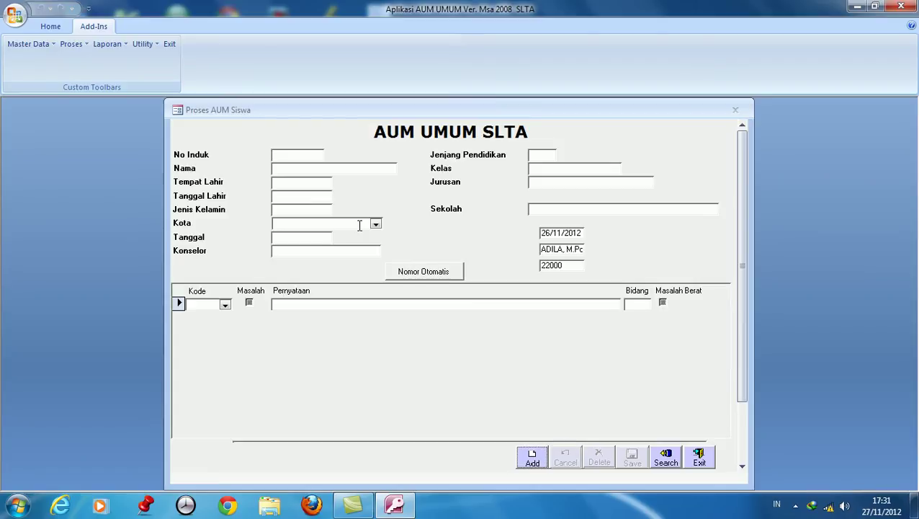
Add a new questionnaire record and select student number 01.
left_click(532, 464)
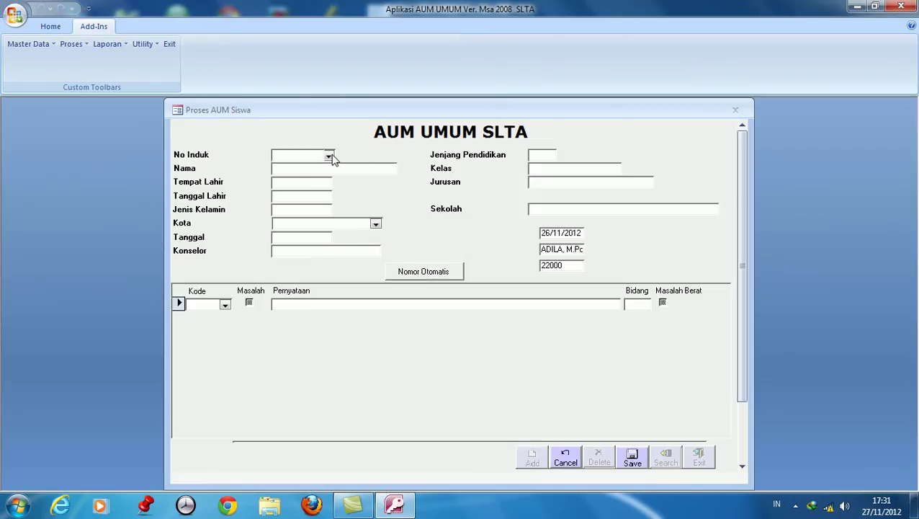
left_click(328, 158)
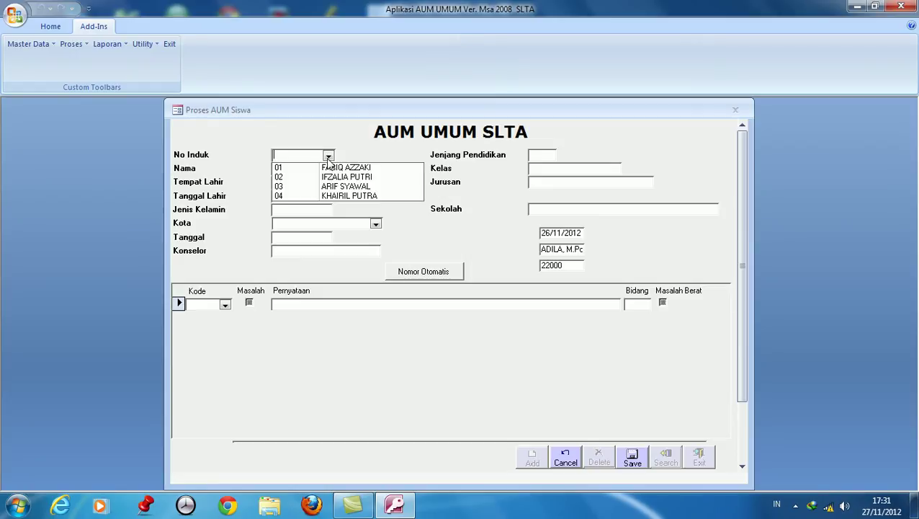
left_click(24, 47)
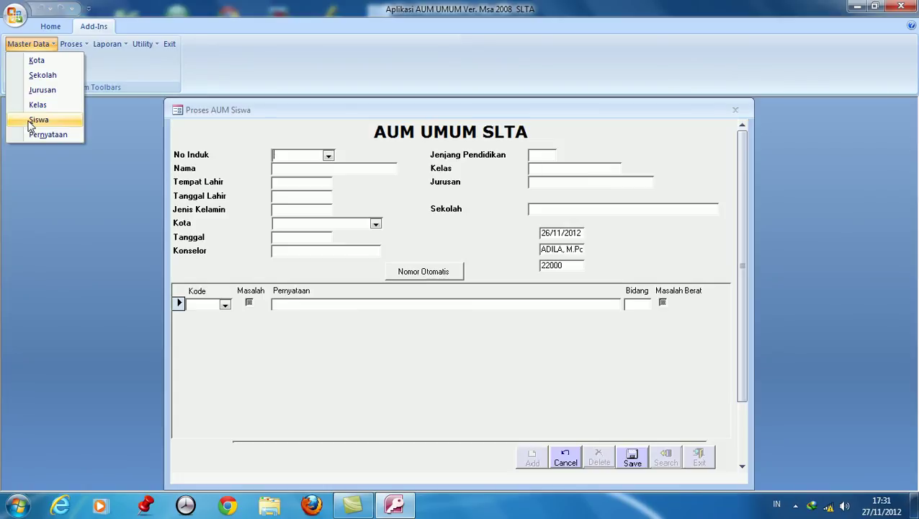
left_click(328, 162)
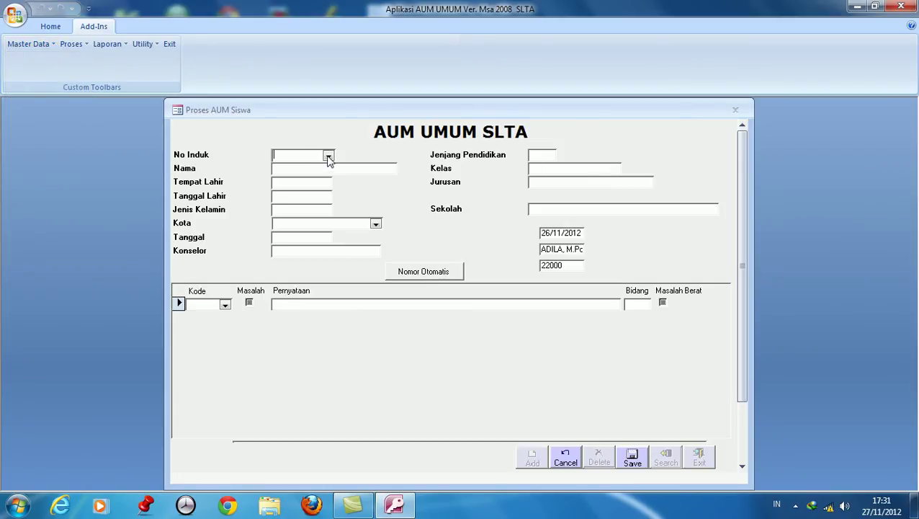
left_click(329, 157)
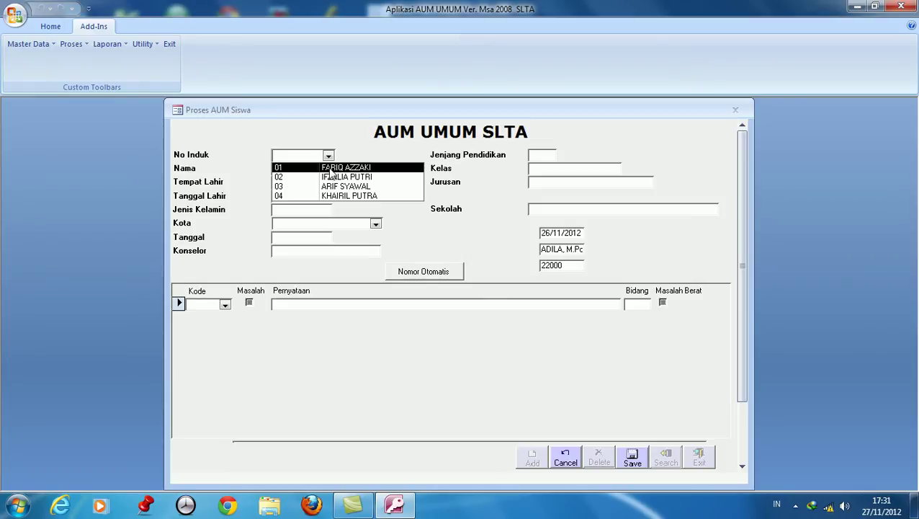
left_click(331, 169)
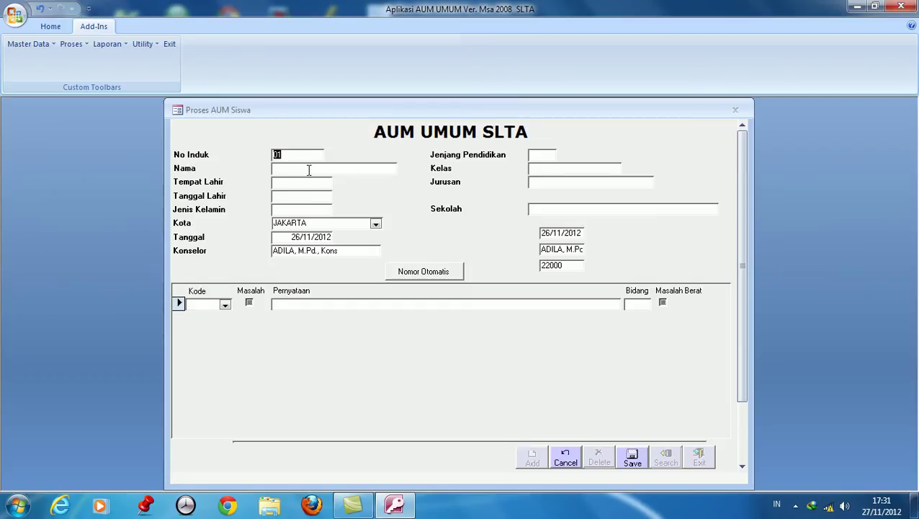
left_click(290, 198)
type("12/11/1994")
left_click(291, 210)
type("Laki-Laki")
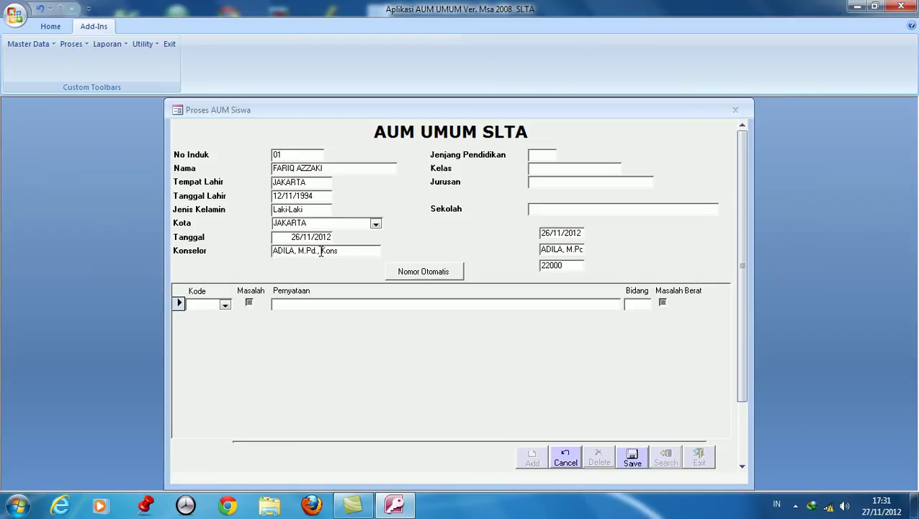
left_click(552, 154)
type("SLTA")
Enter class XI A, major IPA, school SMA NEGERI 1 JAKARTA UTARA, and generate the numbered statement list.
left_click(548, 168)
type("XI A")
left_click(544, 185)
type("IPA")
left_click(542, 205)
type("SMA NEGERI 1 JAKARTA UTARA")
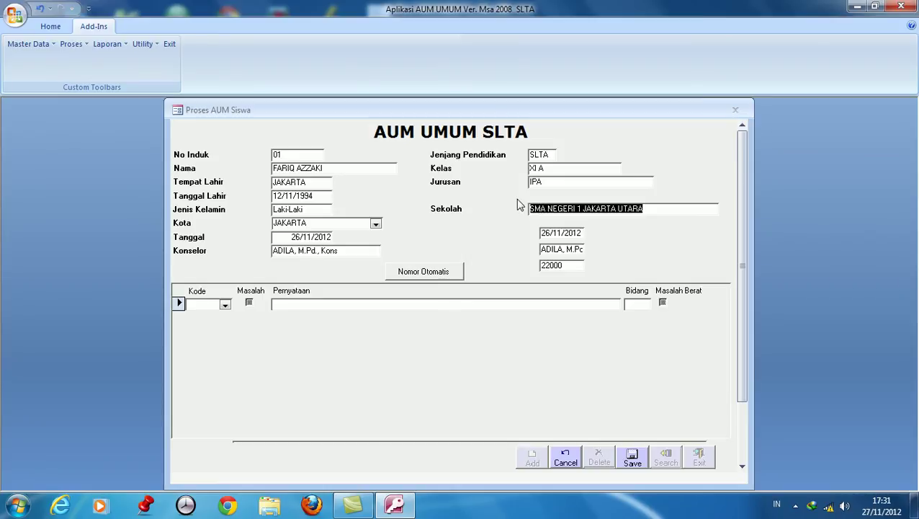
left_click(431, 280)
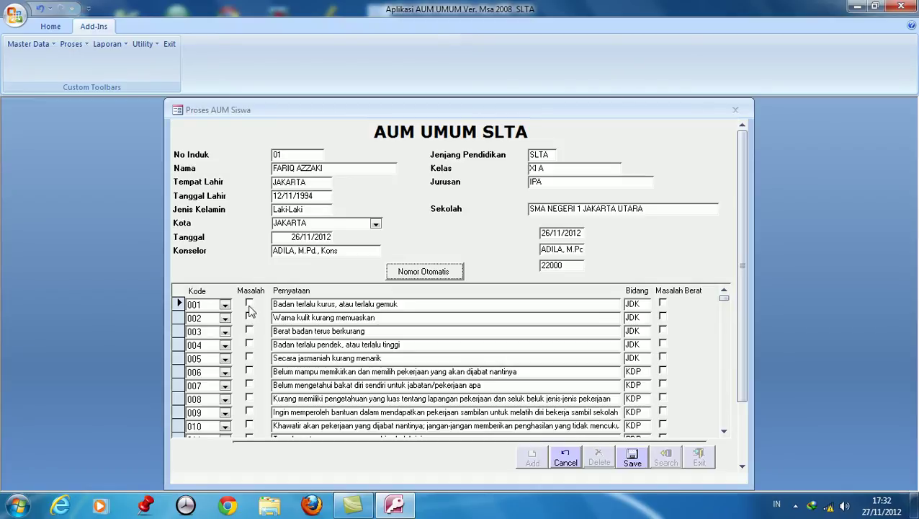
Mark statements 001, 011, 017, 018, 030, 032, 050, 060 and 061 as problems.
left_click(247, 306)
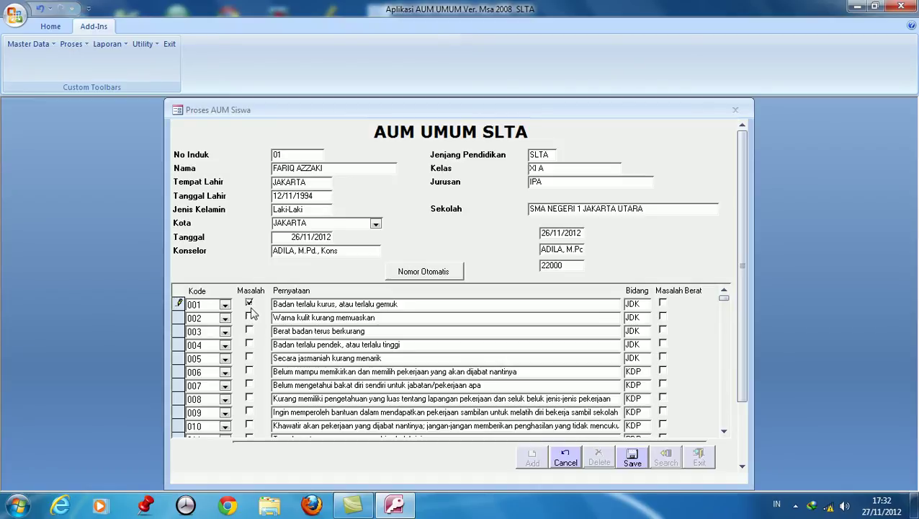
scroll(253, 397, "down", 4)
scroll(253, 401, "down", 1)
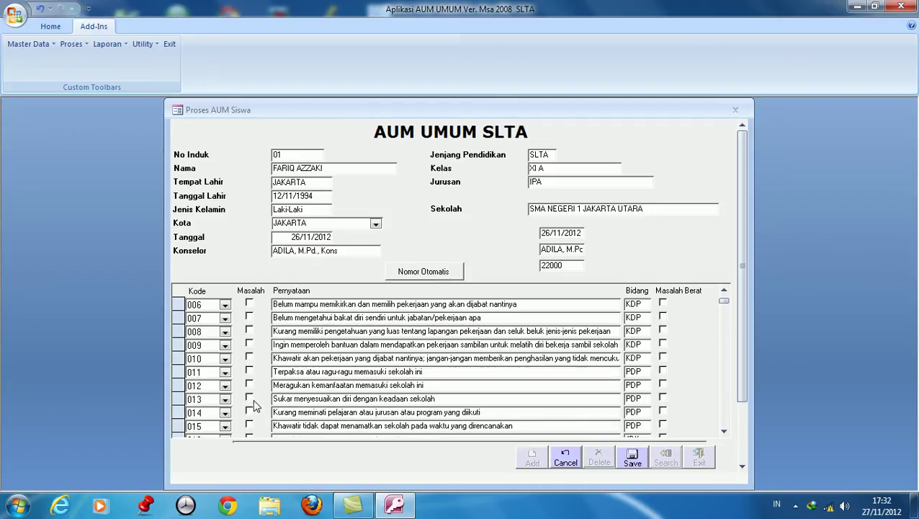
left_click(250, 372)
scroll(251, 382, "down", 5)
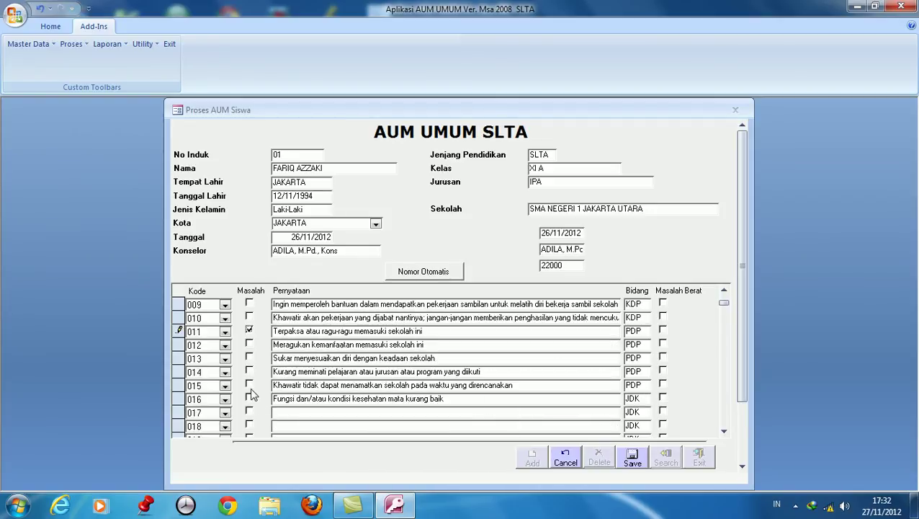
left_click(249, 384)
left_click(248, 397)
scroll(278, 397, "down", 4)
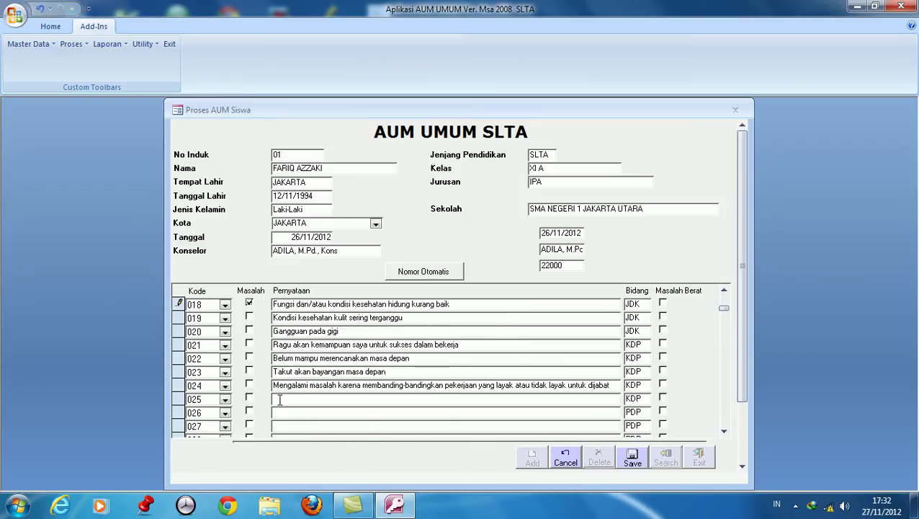
left_click(249, 397)
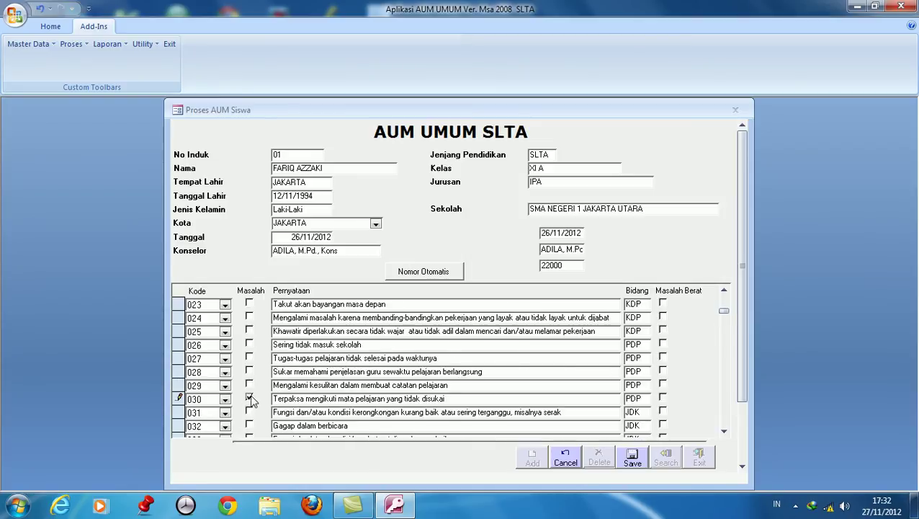
left_click(249, 424)
scroll(250, 425, "down", 3)
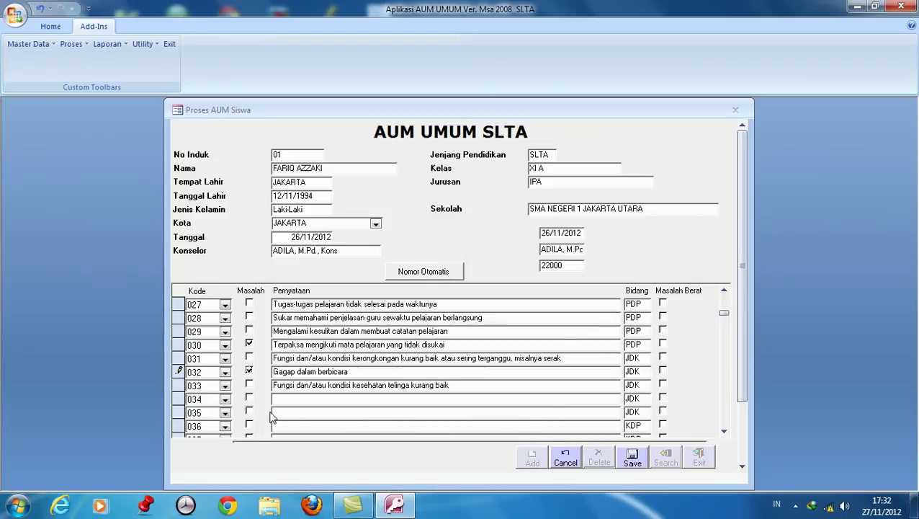
scroll(249, 416, "down", 4)
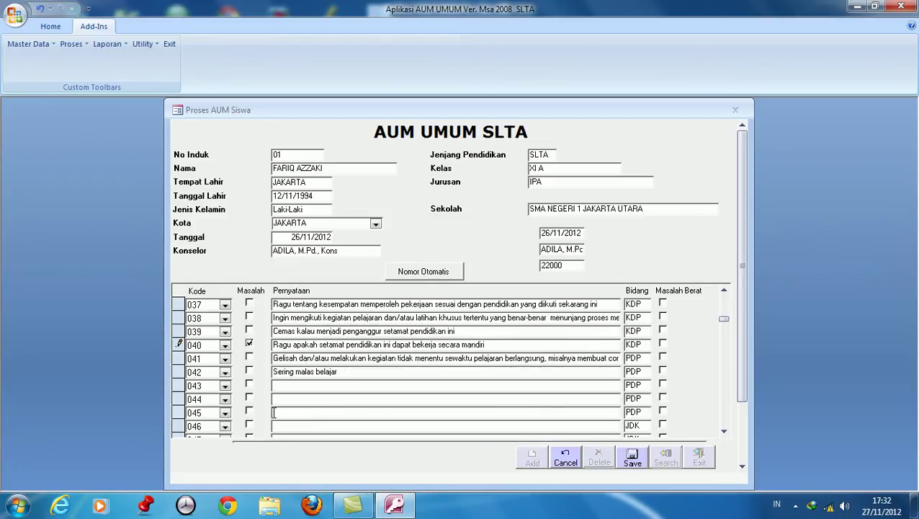
left_click(249, 384)
scroll(253, 404, "down", 4)
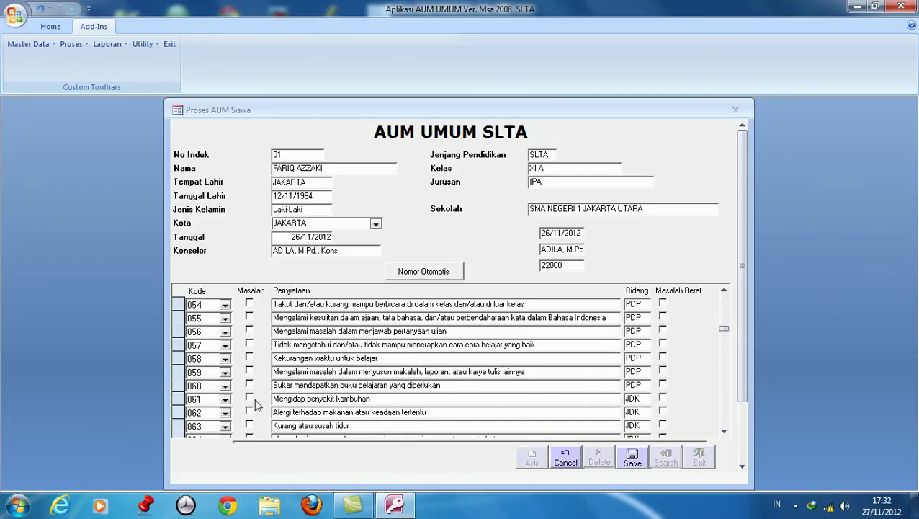
left_click(249, 385)
left_click(250, 400)
scroll(249, 407, "down", 2)
scroll(268, 406, "down", 9)
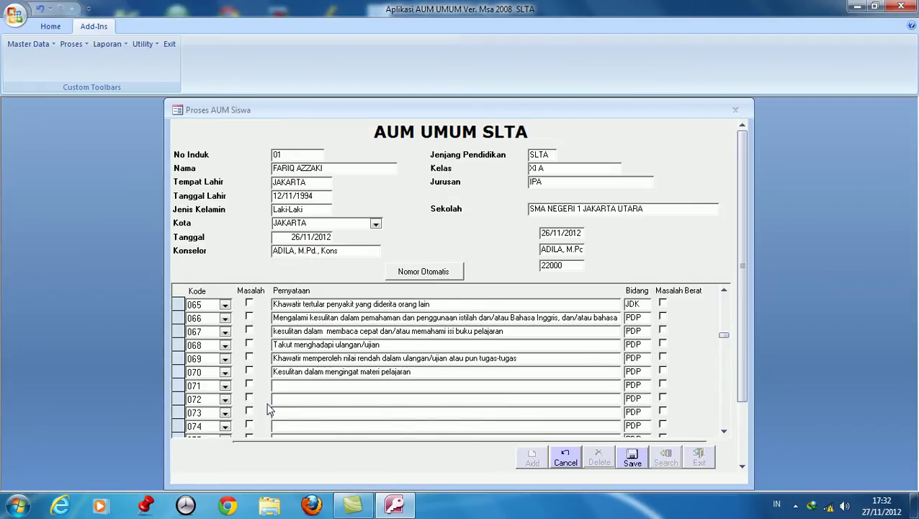
scroll(267, 404, "down", 4)
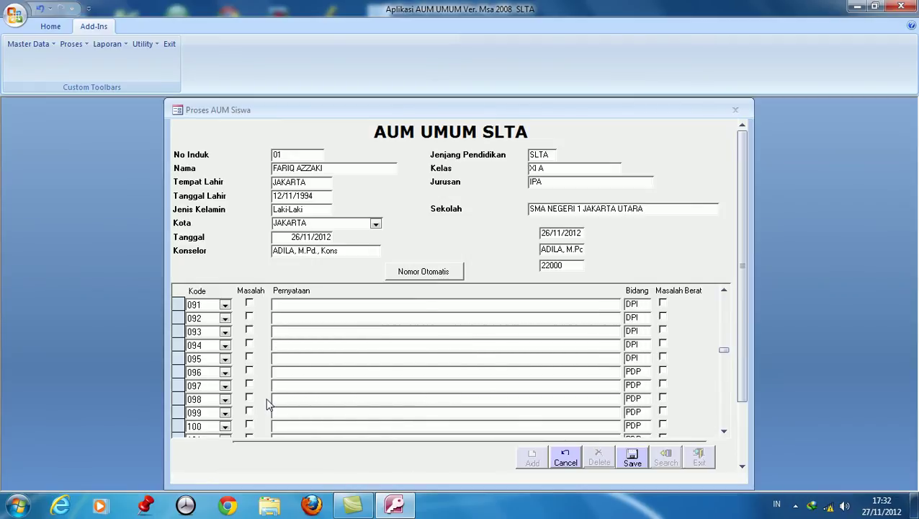
Mark statements 102, 104, 111, 112, 120, 123, 124 as problems, flagging 120 and 123 serious.
left_click(249, 384)
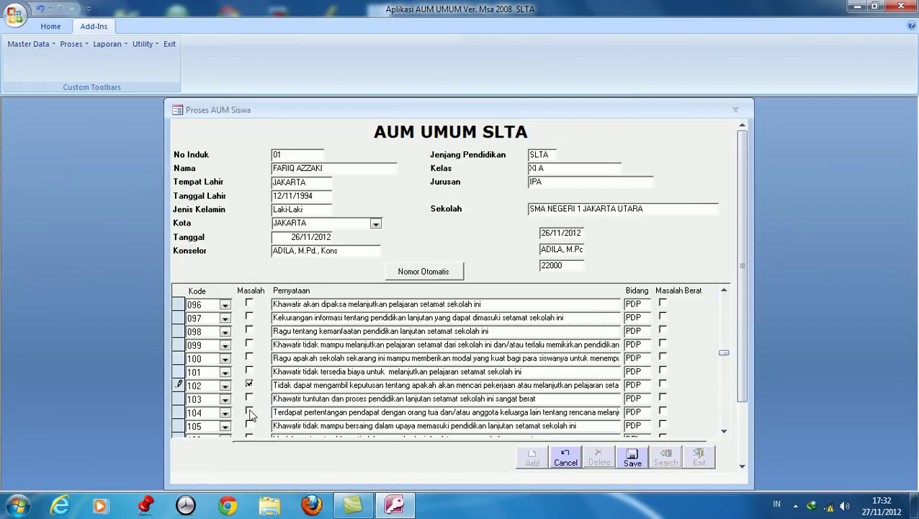
left_click(249, 411)
scroll(263, 415, "down", 2)
scroll(264, 416, "down", 1)
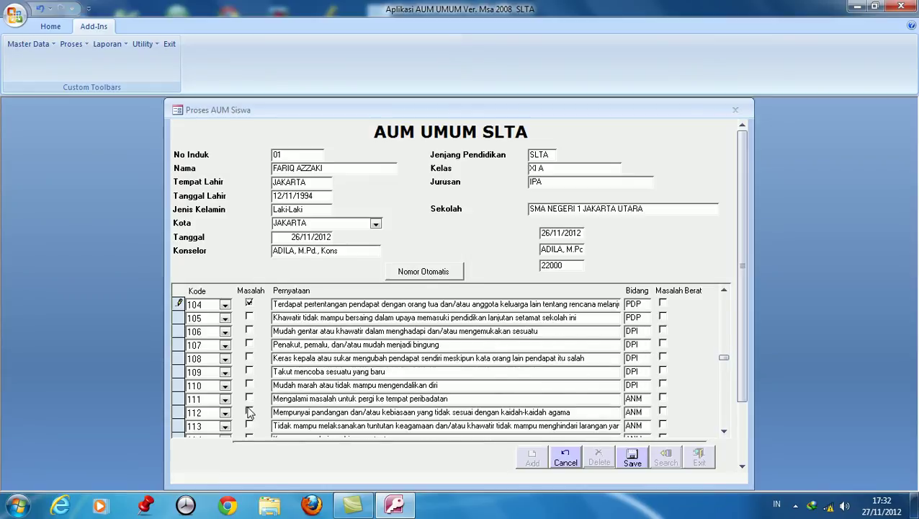
left_click(248, 398)
left_click(247, 413)
scroll(250, 416, "down", 3)
left_click(250, 411)
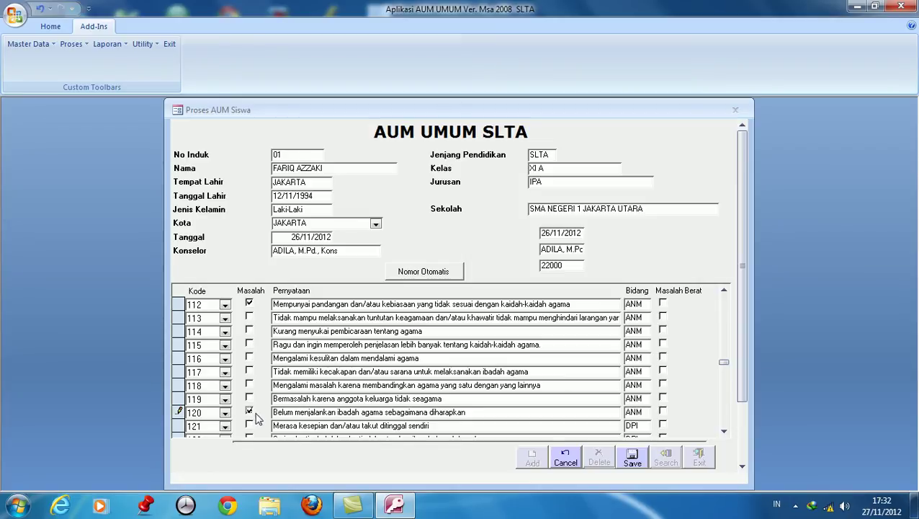
left_click(663, 412)
scroll(288, 396, "down", 2)
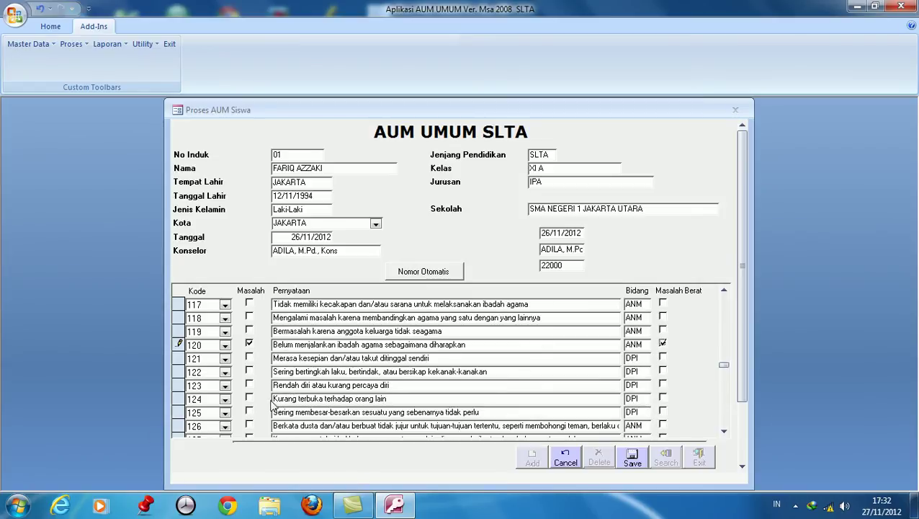
left_click(249, 384)
left_click(248, 398)
left_click(663, 386)
Mark statements 130, 134, 140, 149, 160 and 181 as problems.
scroll(261, 375, "down", 3)
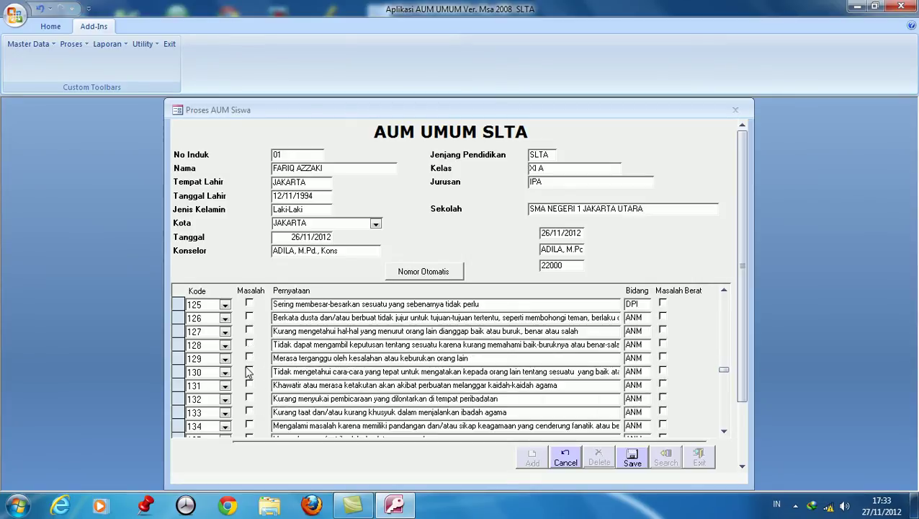
left_click(248, 371)
left_click(249, 425)
scroll(256, 428, "down", 3)
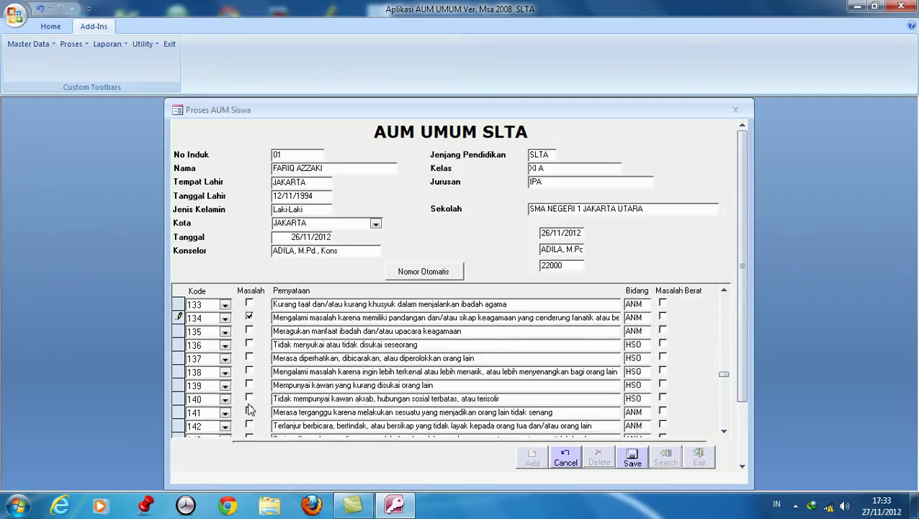
left_click(249, 397)
scroll(250, 407, "down", 3)
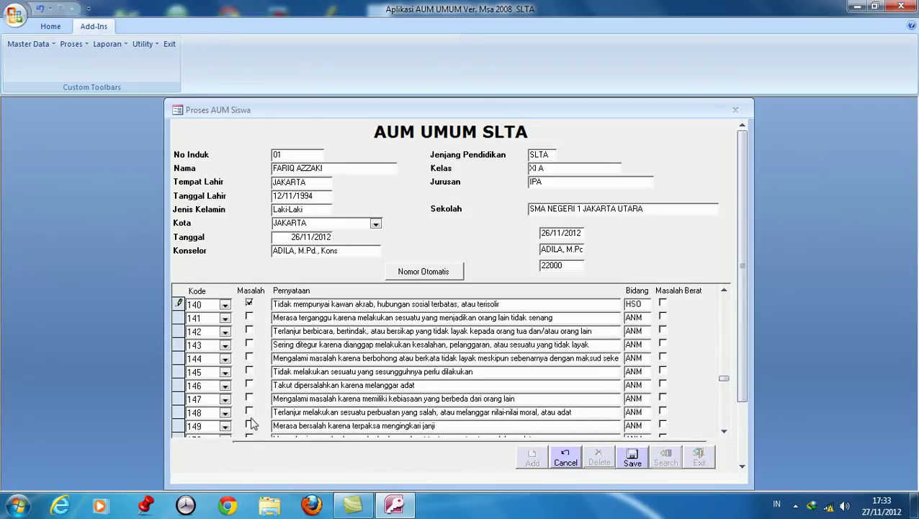
left_click(249, 425)
scroll(250, 428, "down", 3)
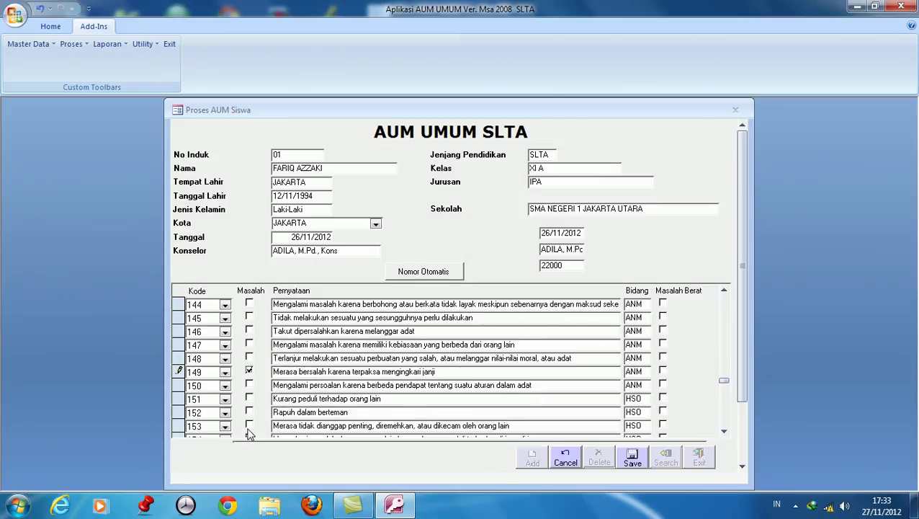
scroll(249, 428, "down", 2)
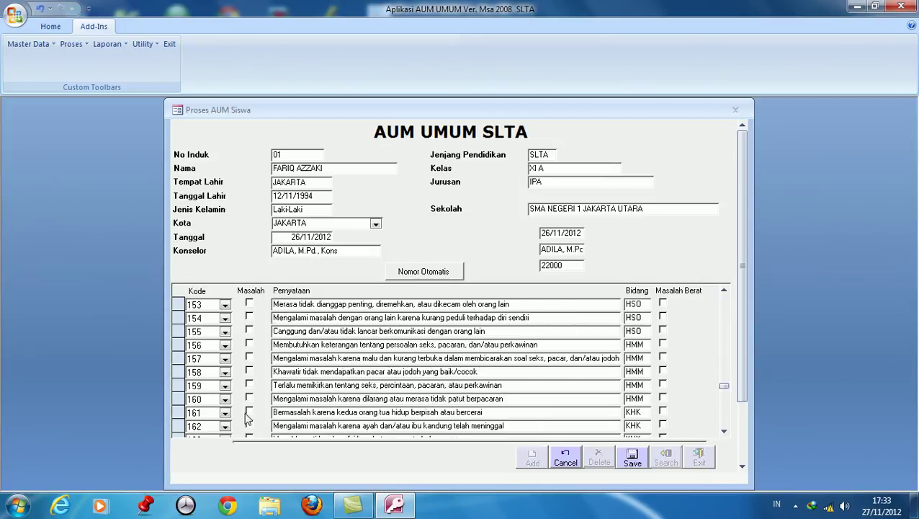
left_click(248, 398)
scroll(250, 401, "down", 6)
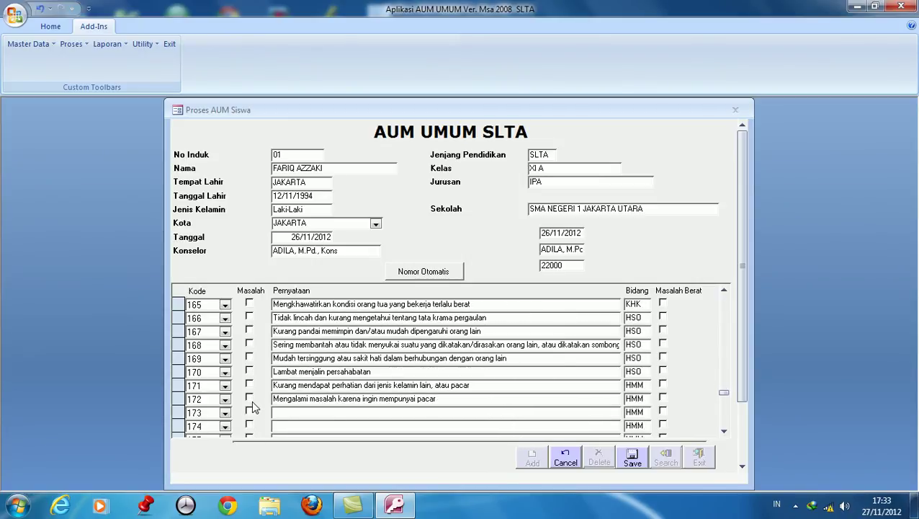
scroll(251, 398, "down", 1)
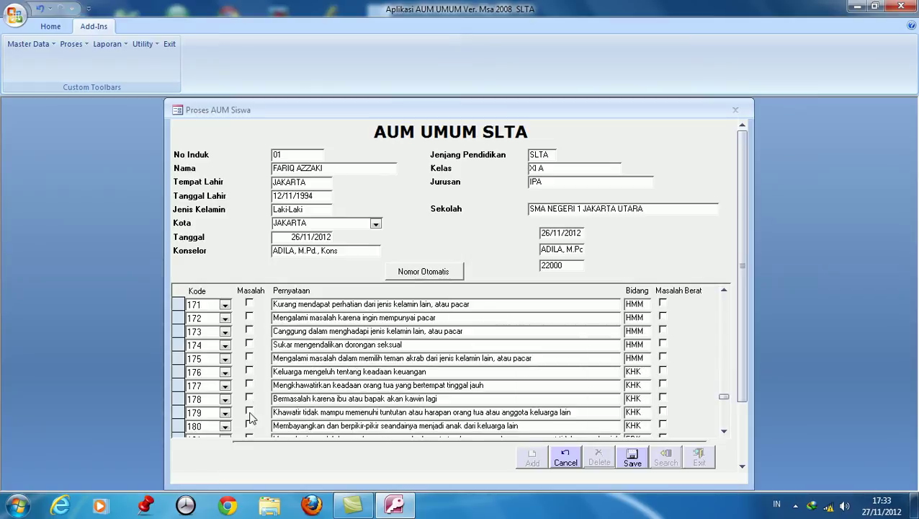
scroll(250, 418, "down", 1)
left_click(248, 413)
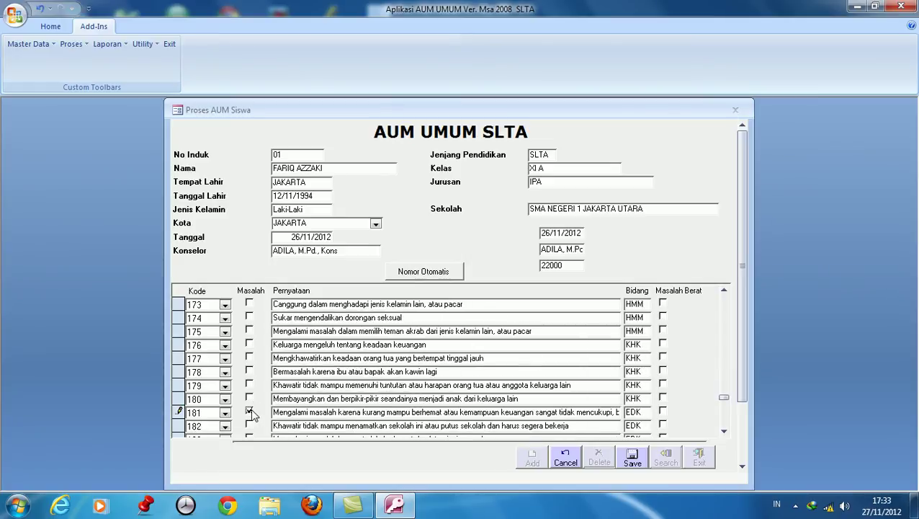
scroll(250, 419, "down", 3)
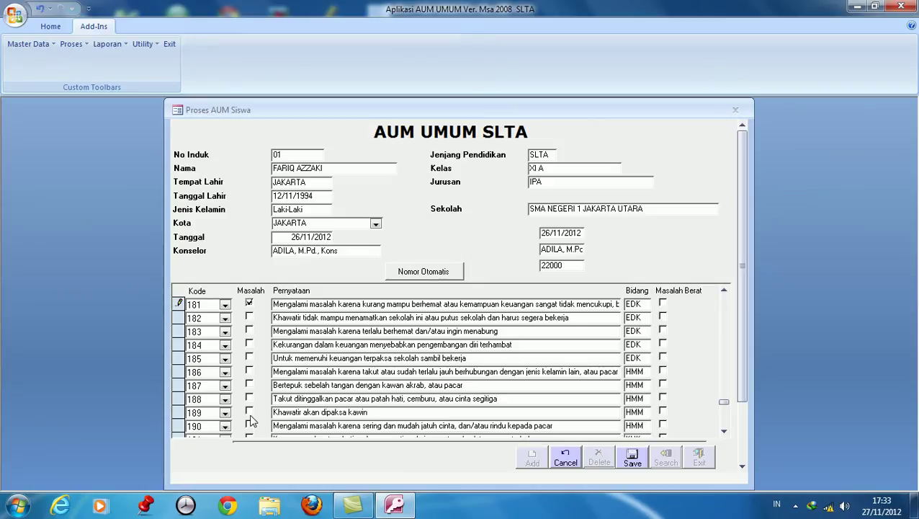
scroll(251, 420, "down", 2)
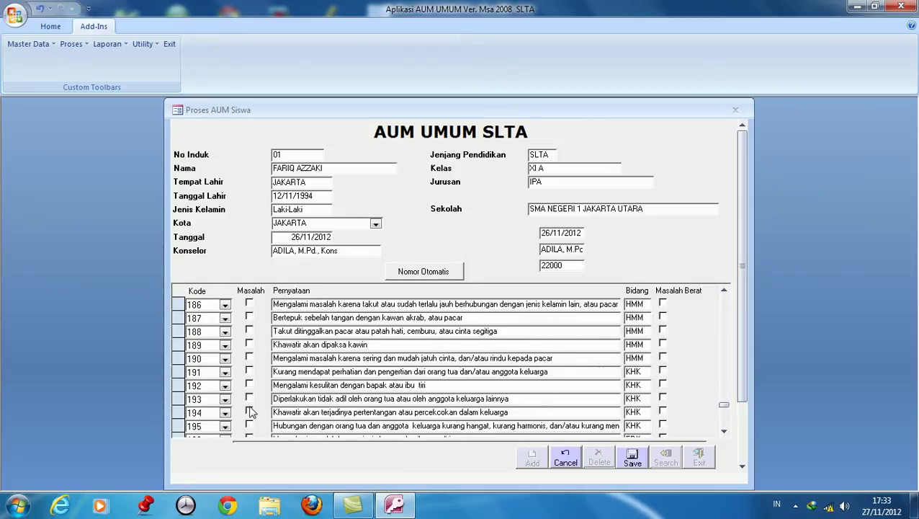
scroll(250, 413, "down", 1)
scroll(249, 414, "down", 3)
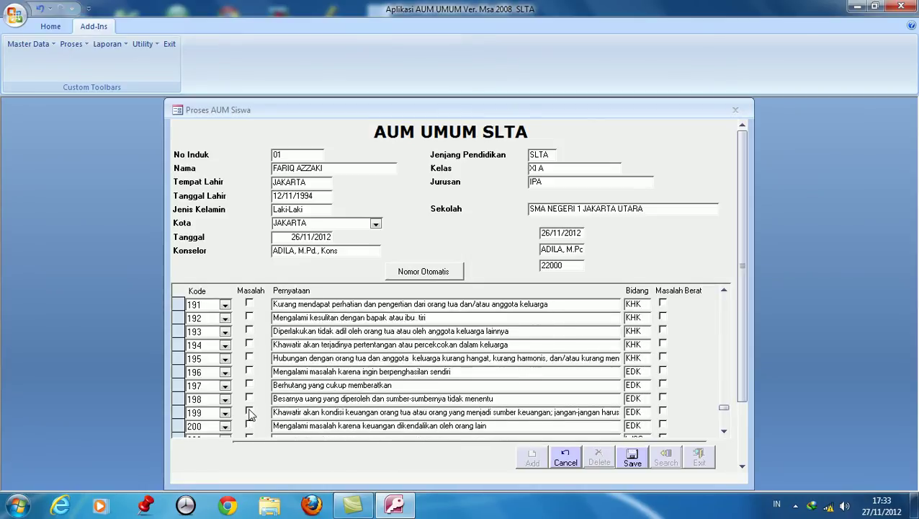
scroll(249, 416, "down", 1)
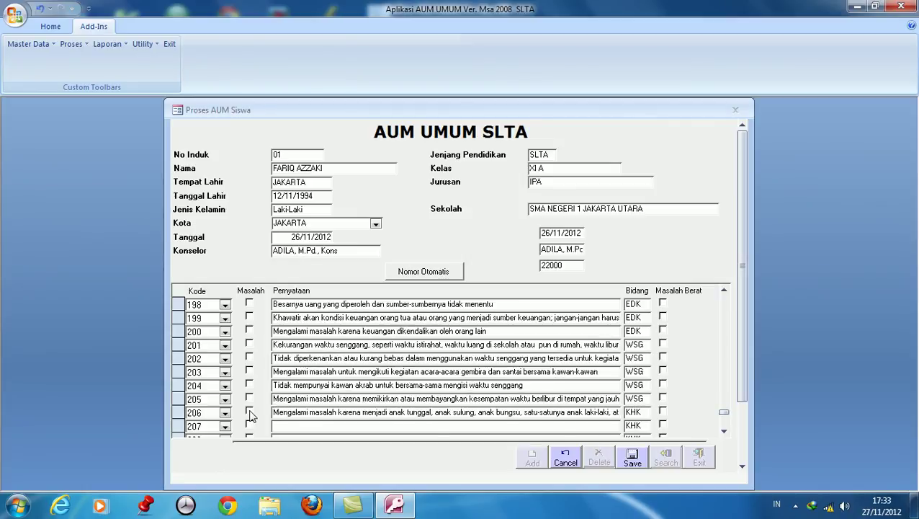
Mark statements 205, 207, 215, 220 and 225 as problems, flagging 207 as serious.
left_click(249, 397)
left_click(248, 425)
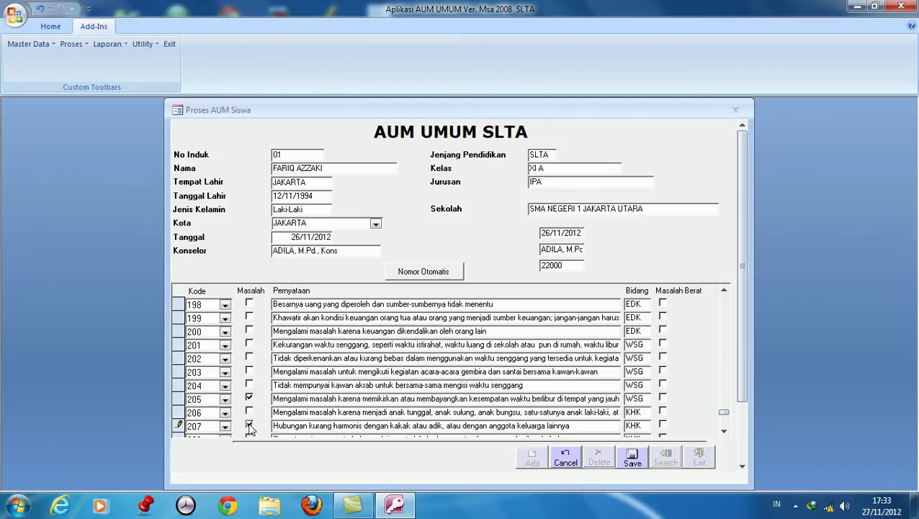
scroll(274, 417, "down", 1)
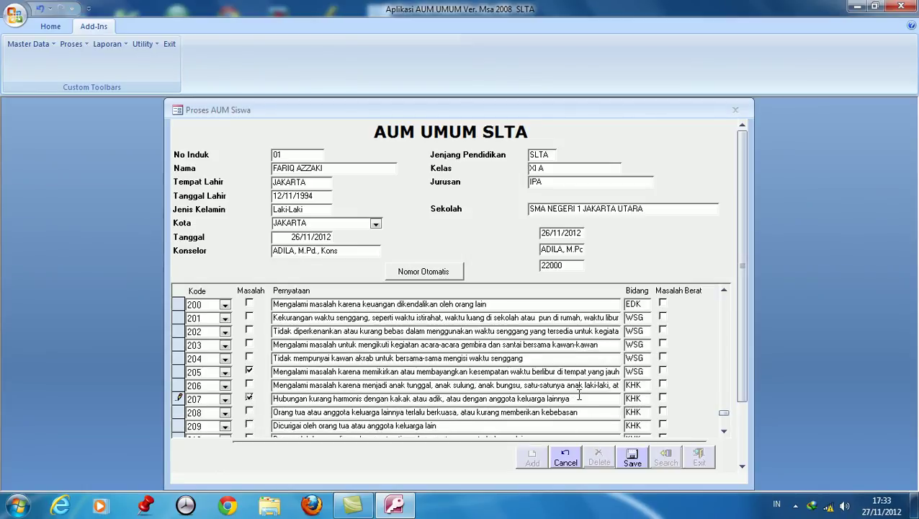
left_click(662, 398)
scroll(253, 425, "down", 2)
scroll(246, 425, "down", 2)
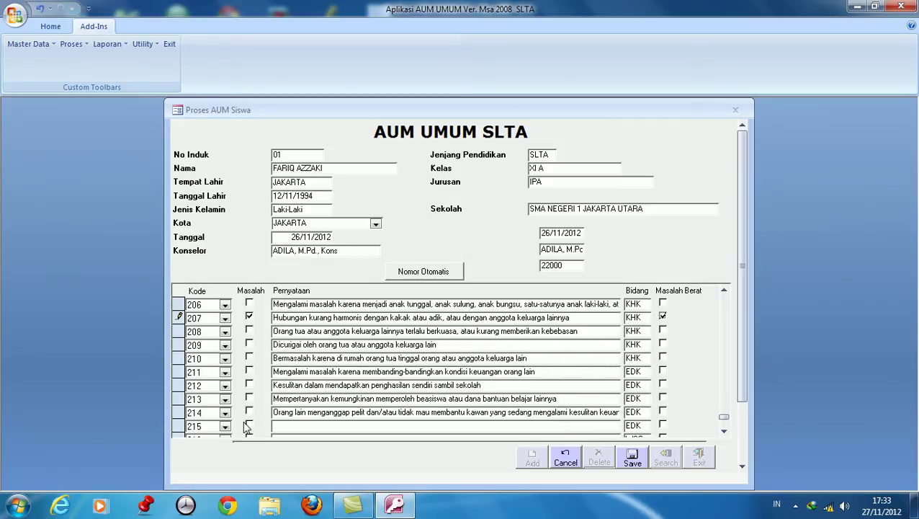
left_click(251, 399)
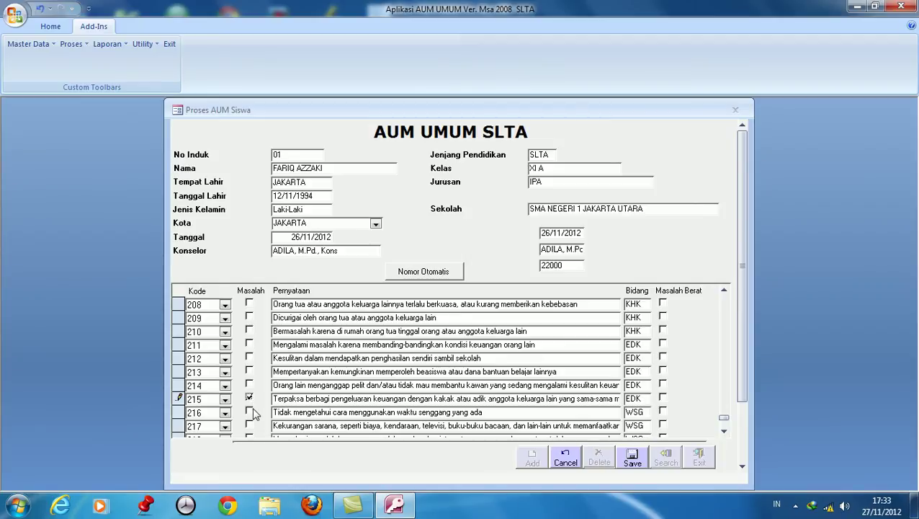
scroll(253, 413, "down", 2)
left_click(249, 411)
scroll(253, 414, "down", 2)
scroll(253, 411, "down", 1)
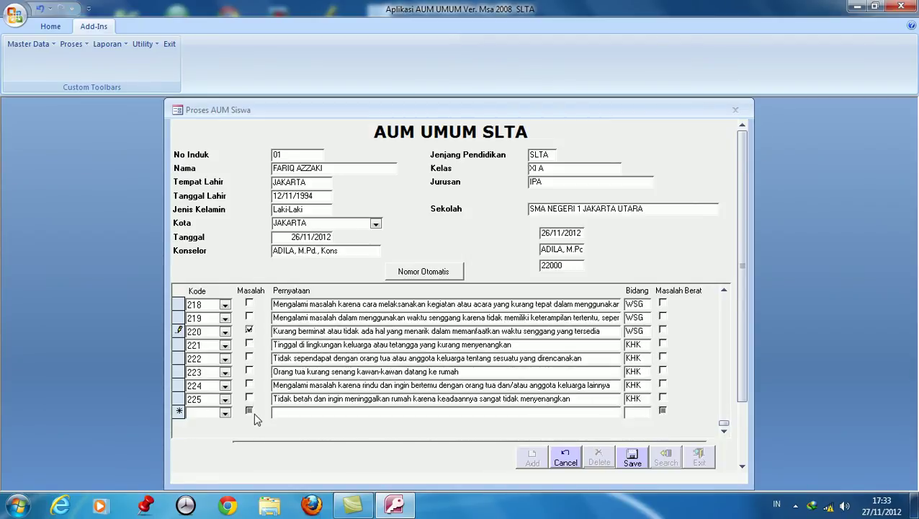
left_click(250, 399)
Save student 01's questionnaire and add a new record for student number 02.
left_click(643, 464)
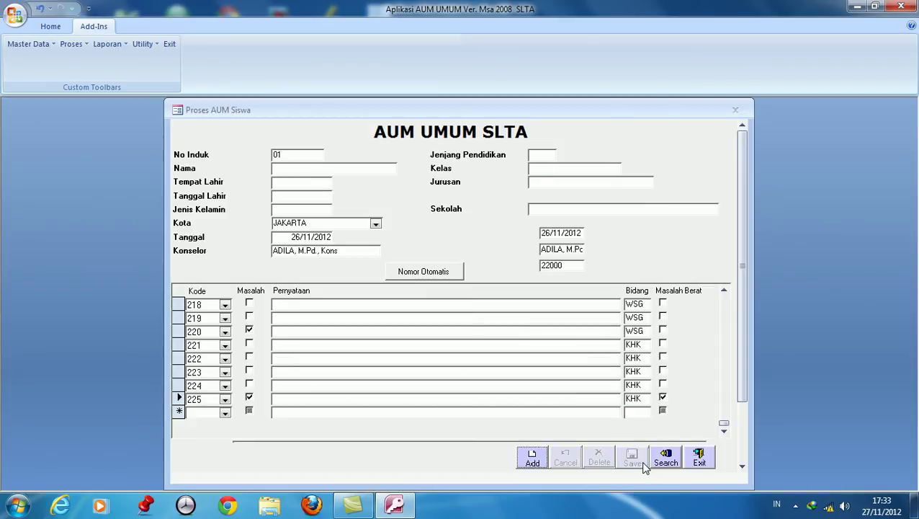
left_click(533, 464)
left_click(327, 156)
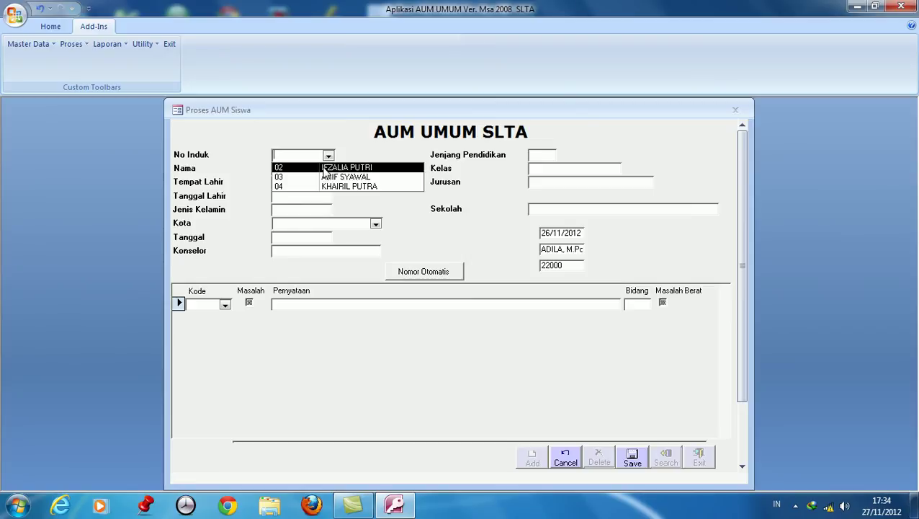
left_click(324, 168)
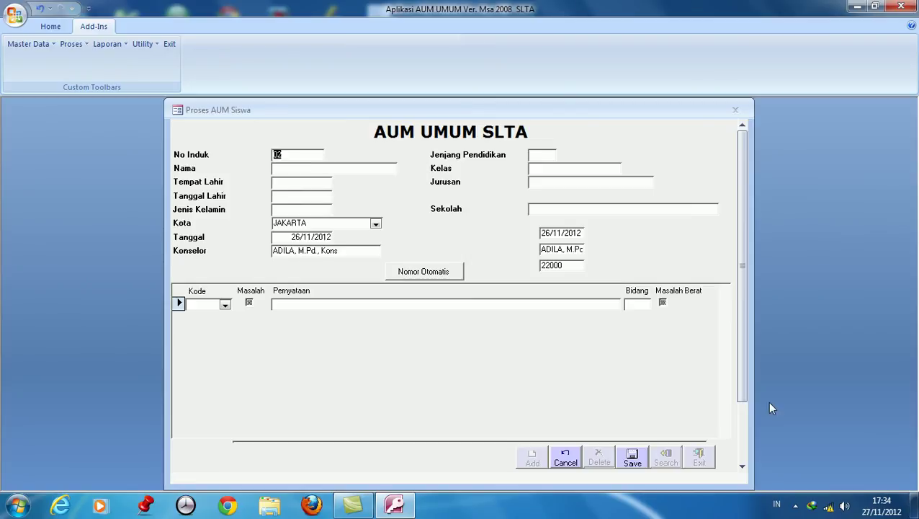
left_click(319, 168)
left_click(302, 182)
type("JAKARTA")
left_click(301, 195)
type("04/08/1994")
left_click(300, 209)
type("Perempuan")
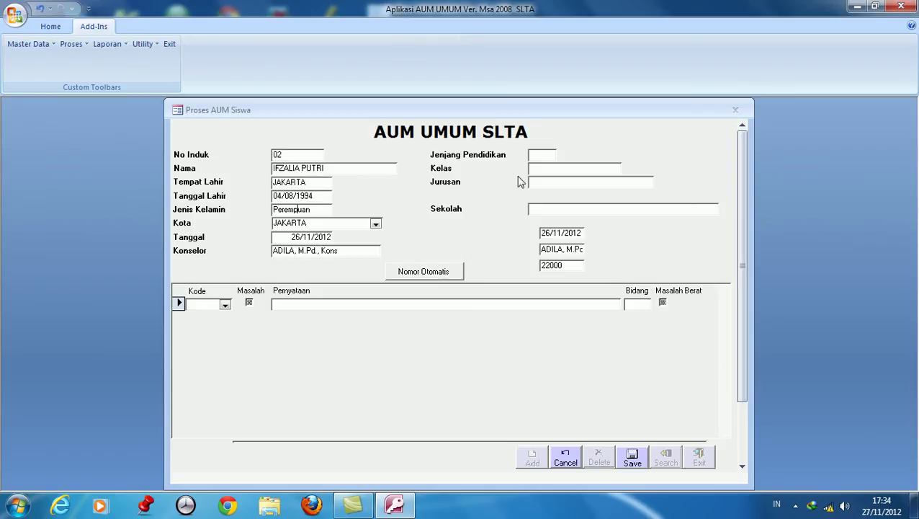
Enter SLTA, class XI A, major IPA, school SMA NEGERI 1 JAKARTA UTARA, and generate the statement list.
left_click(542, 156)
type("SLTA")
left_click(542, 168)
type("XI A")
left_click(542, 184)
type("IPA")
left_click(544, 210)
type("SMA NEGERI 1 JAKARTA UTARA")
left_click(424, 277)
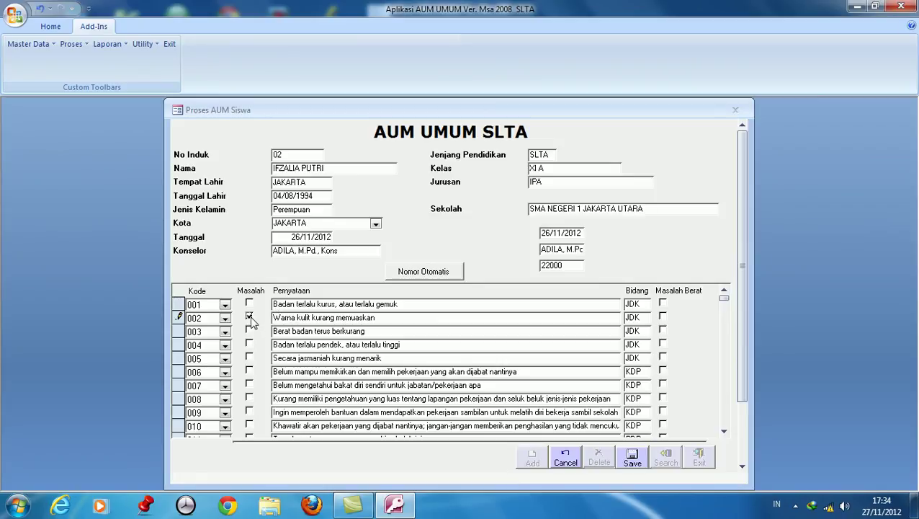
Mark statements 018, 020, 026, 027, 035 and 036 as problems.
scroll(247, 364, "down", 3)
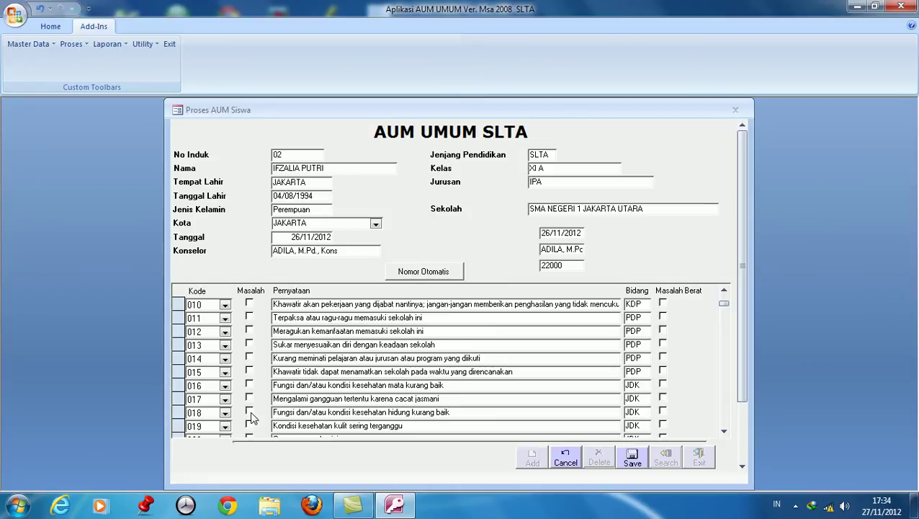
left_click(249, 412)
scroll(249, 411, "down", 1)
left_click(249, 400)
scroll(253, 401, "down", 1)
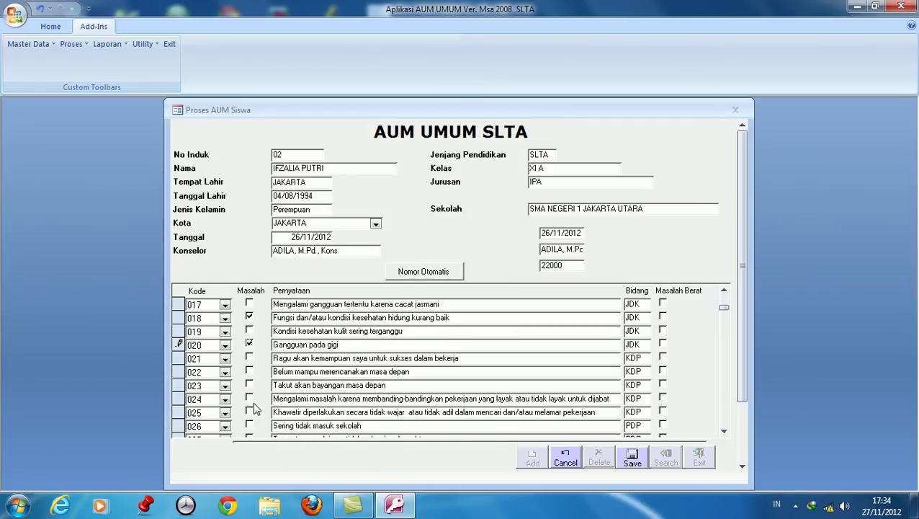
scroll(253, 402, "down", 1)
left_click(249, 398)
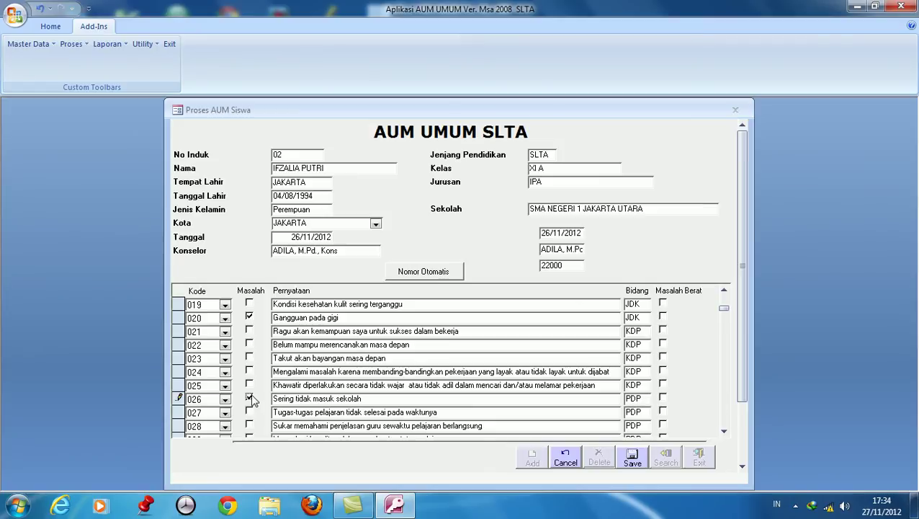
left_click(249, 412)
scroll(252, 417, "down", 1)
scroll(252, 416, "down", 1)
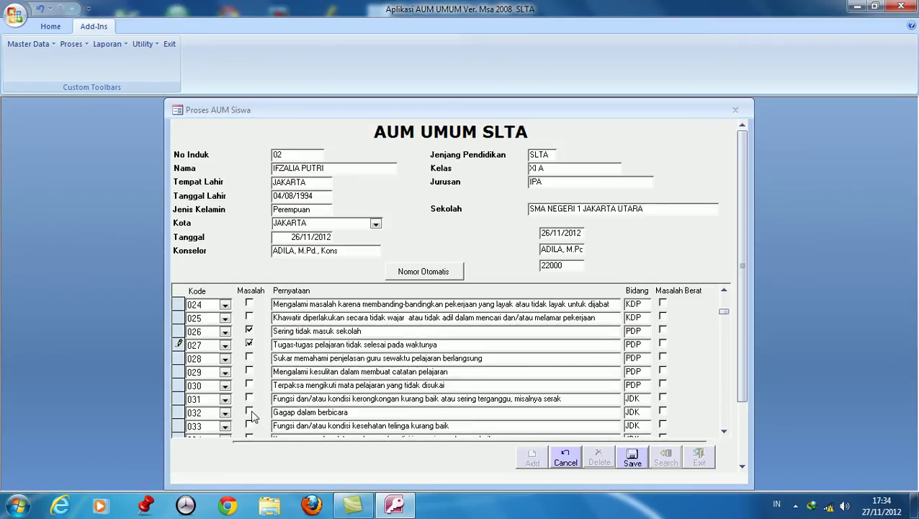
scroll(252, 417, "down", 2)
left_click(250, 398)
left_click(249, 412)
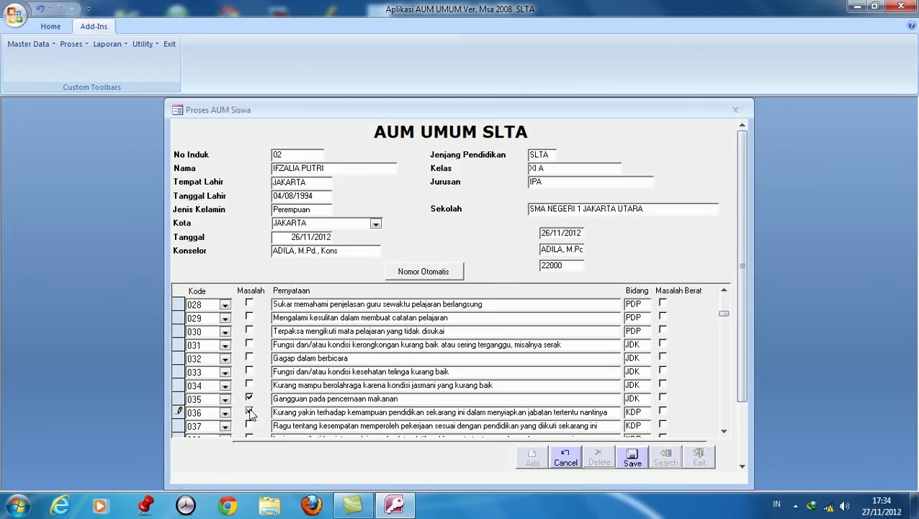
Mark statements 049, 084, 204 and 205 as problems, scrolling through to item 225.
scroll(251, 413, "down", 6)
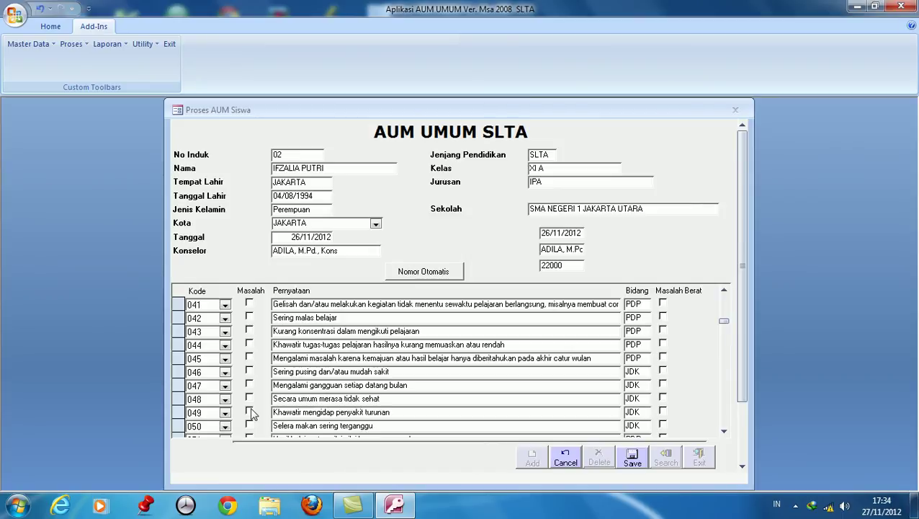
left_click(250, 412)
scroll(504, 404, "down", 5)
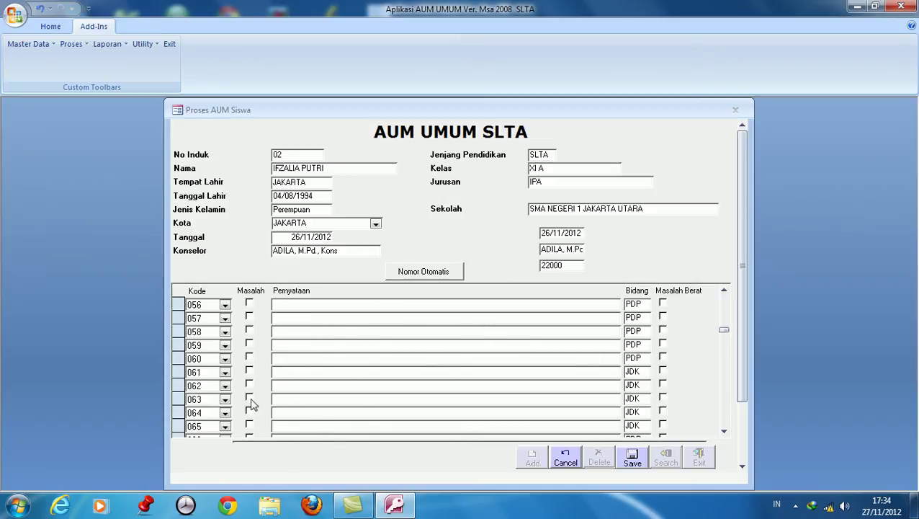
scroll(250, 345, "down", 8)
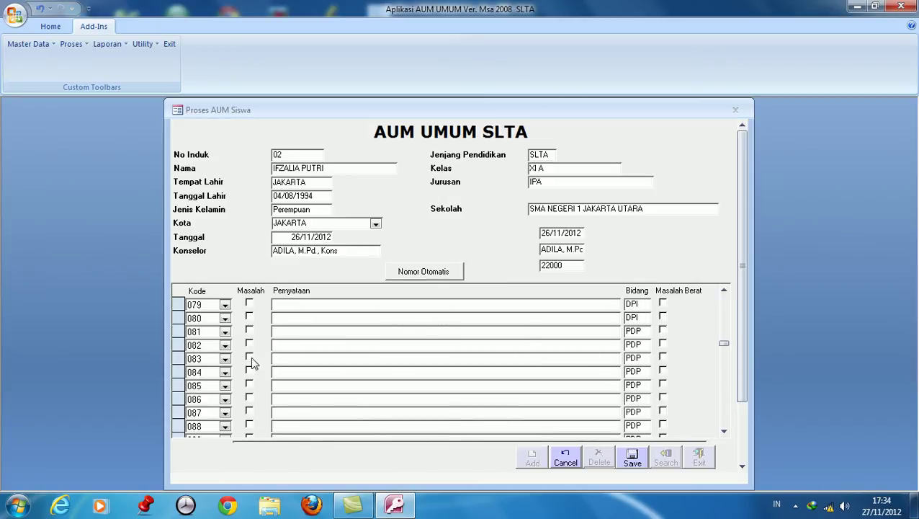
left_click(248, 370)
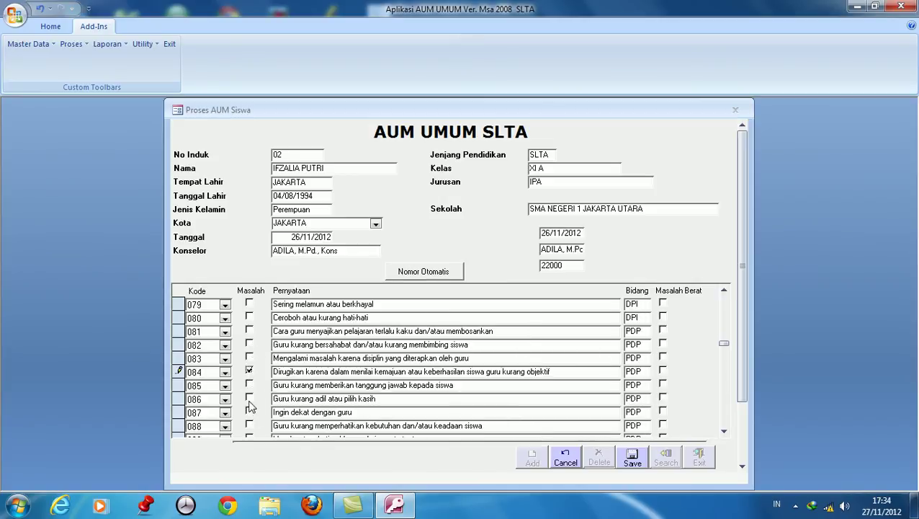
scroll(252, 414, "down", 11)
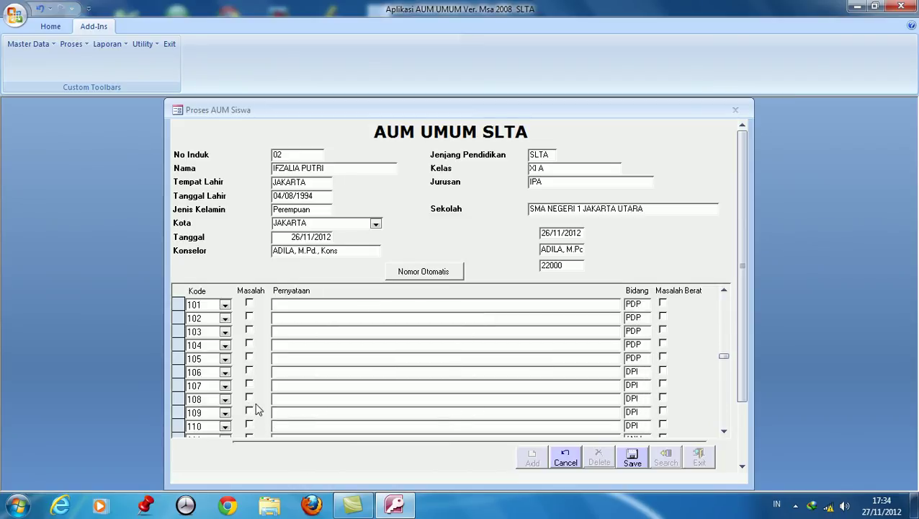
scroll(259, 408, "down", 14)
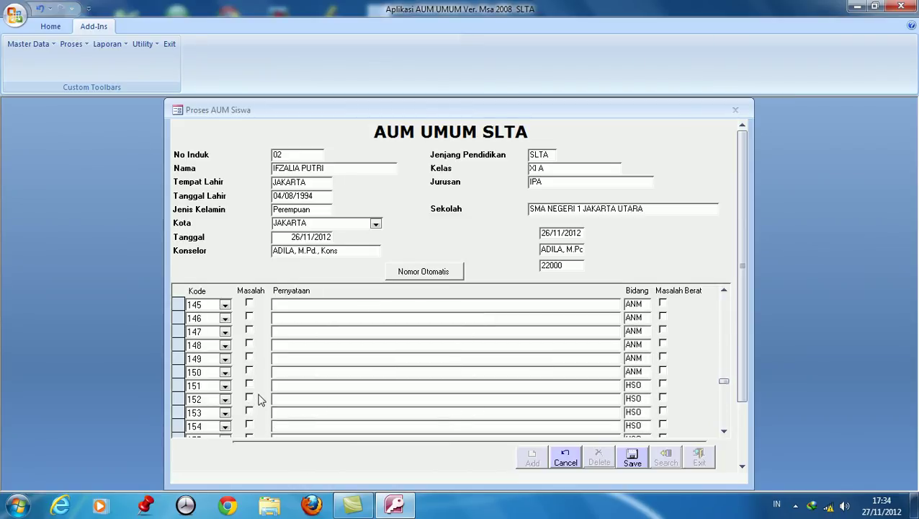
scroll(256, 405, "down", 8)
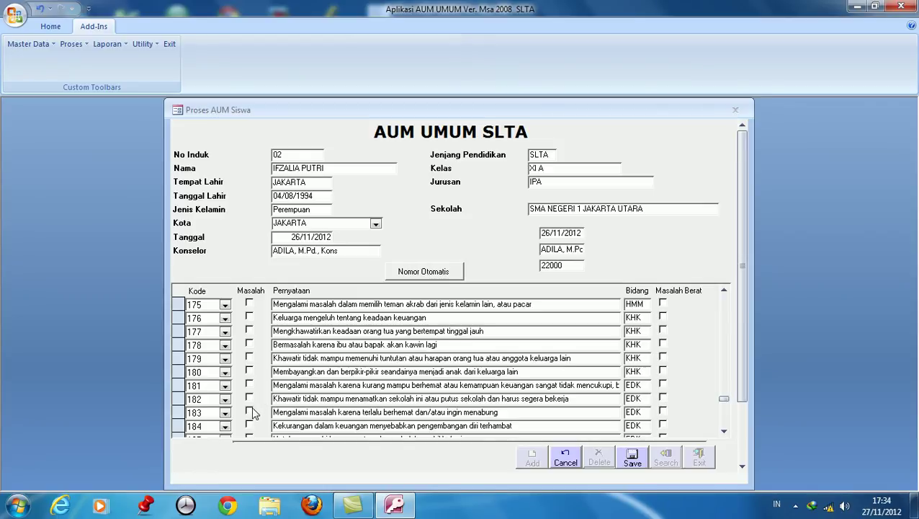
scroll(252, 412, "down", 5)
left_click(249, 398)
left_click(248, 412)
scroll(259, 407, "down", 8)
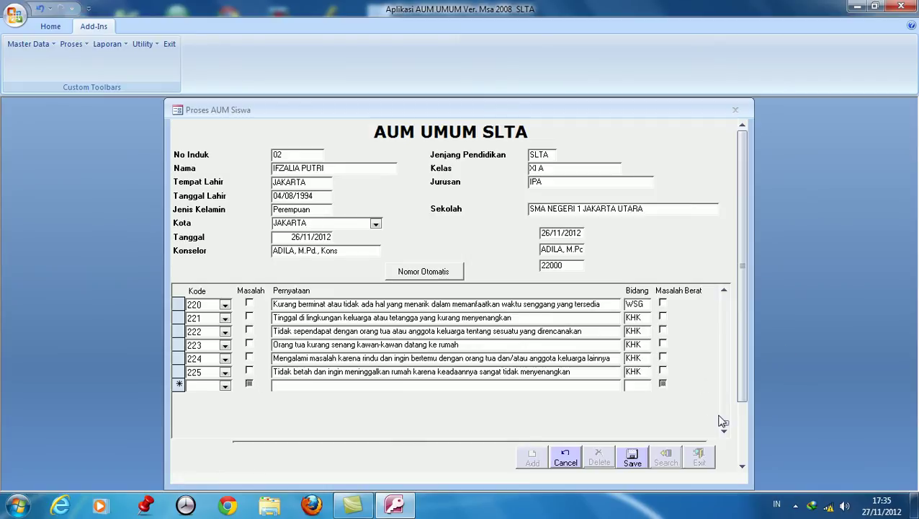
Set Ingin di bicarakan to Ya with Kepada Siapa 02 Orang Tua and save student 02's record.
left_click_drag(723, 423, 725, 426)
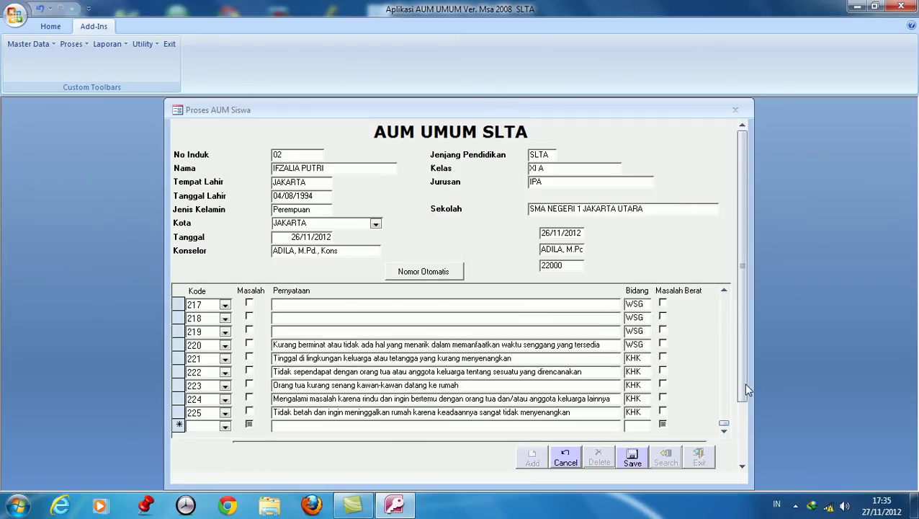
left_click_drag(743, 382, 746, 448)
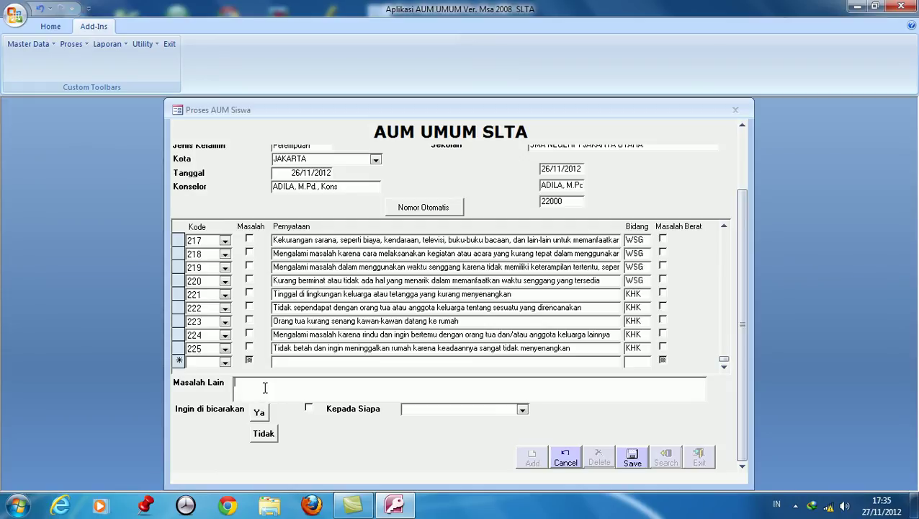
left_click(273, 381)
left_click(258, 413)
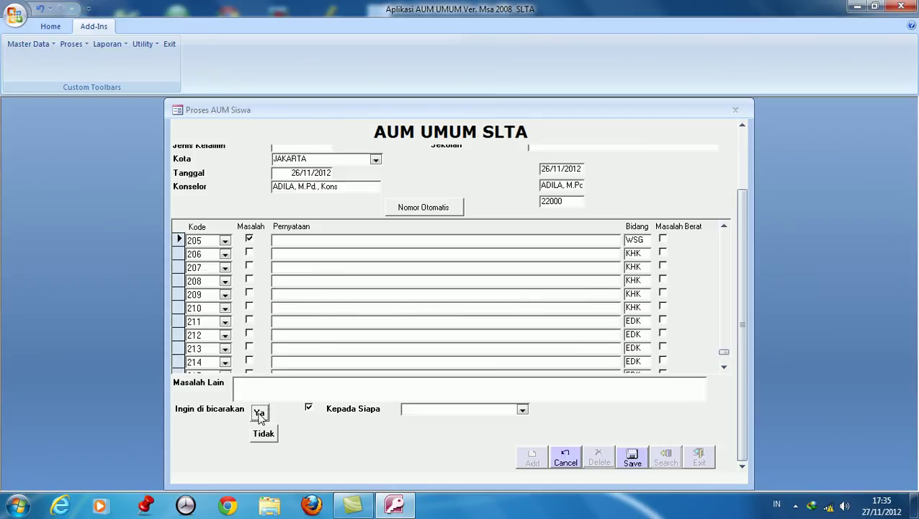
left_click(522, 410)
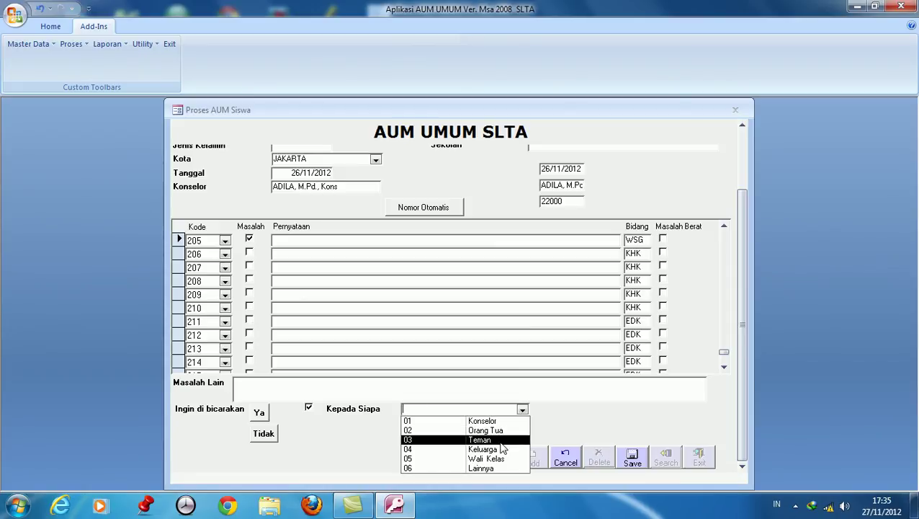
left_click(498, 432)
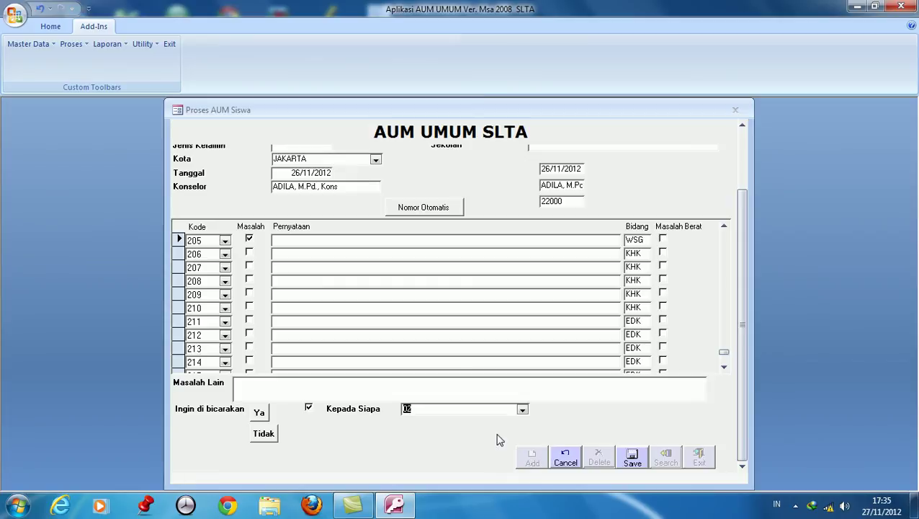
left_click(632, 461)
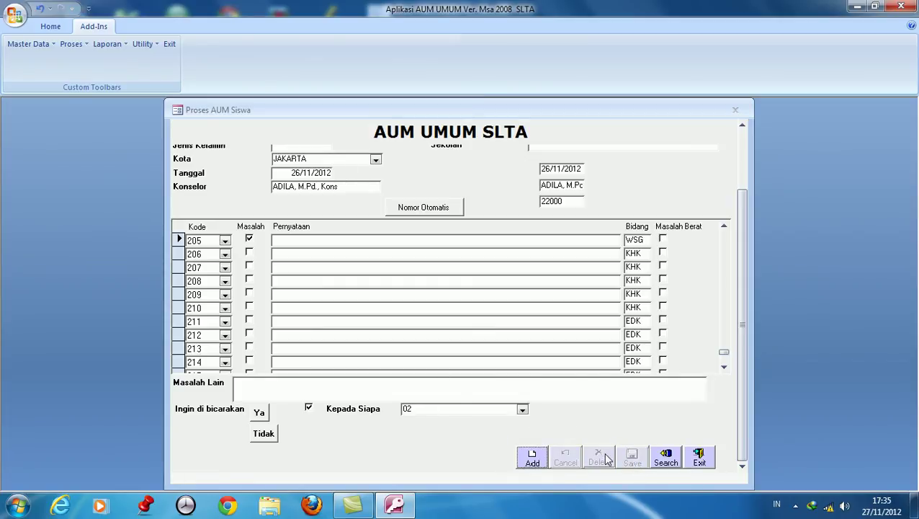
left_click(533, 459)
left_click(329, 149)
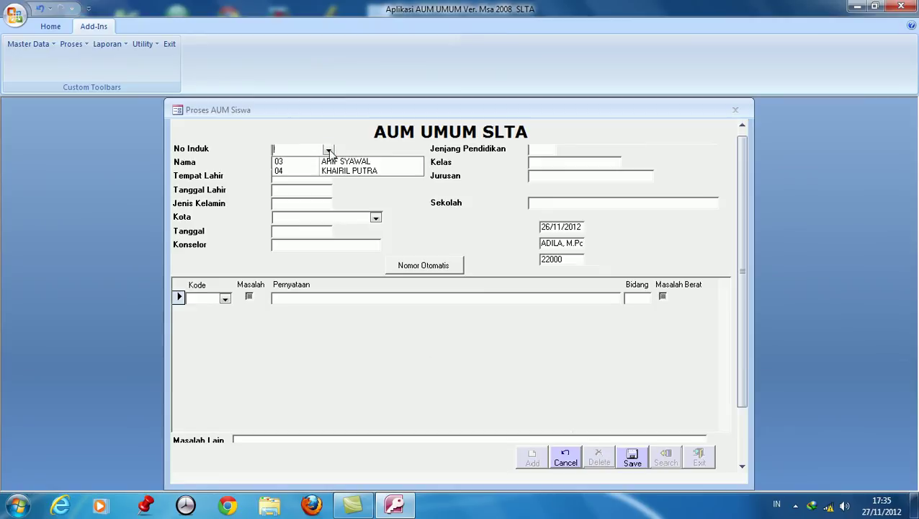
left_click(339, 161)
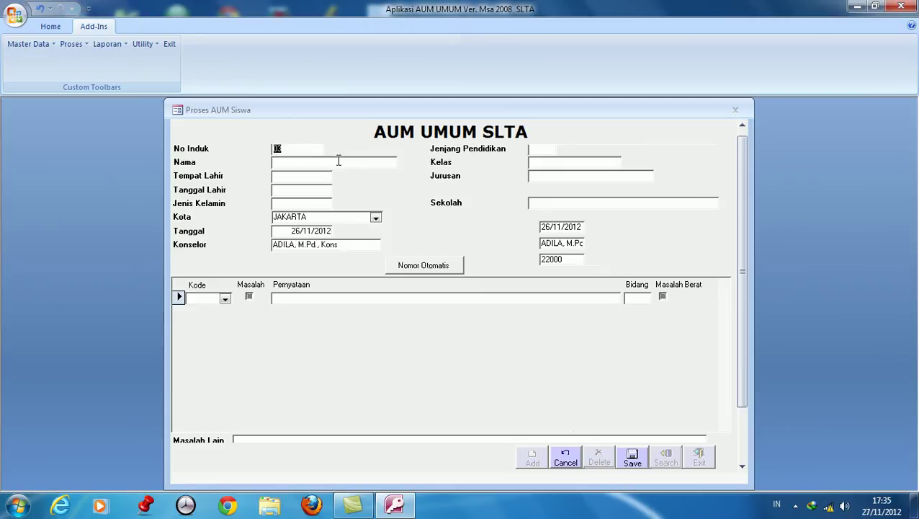
left_click(289, 189)
type("03/02/1994")
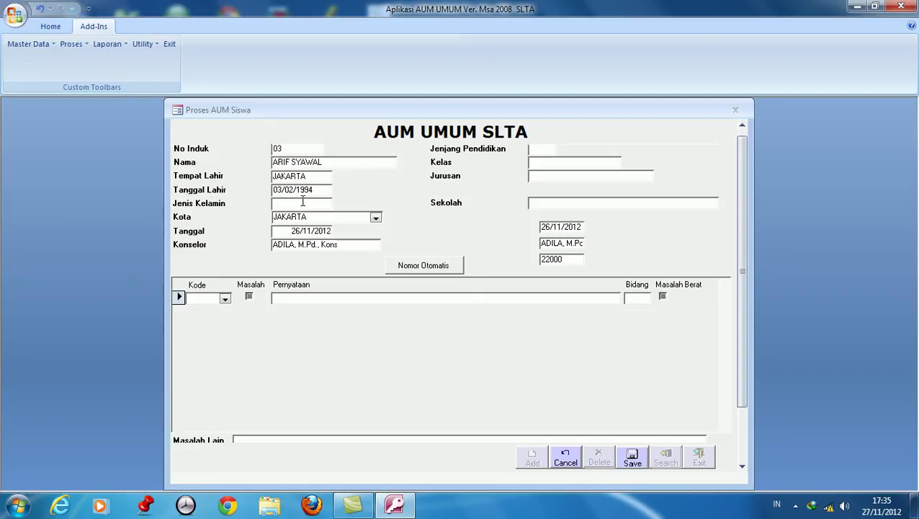
left_click(274, 204)
type("Laki-Laki")
type("SLTA")
left_click(540, 161)
type("XI IA")
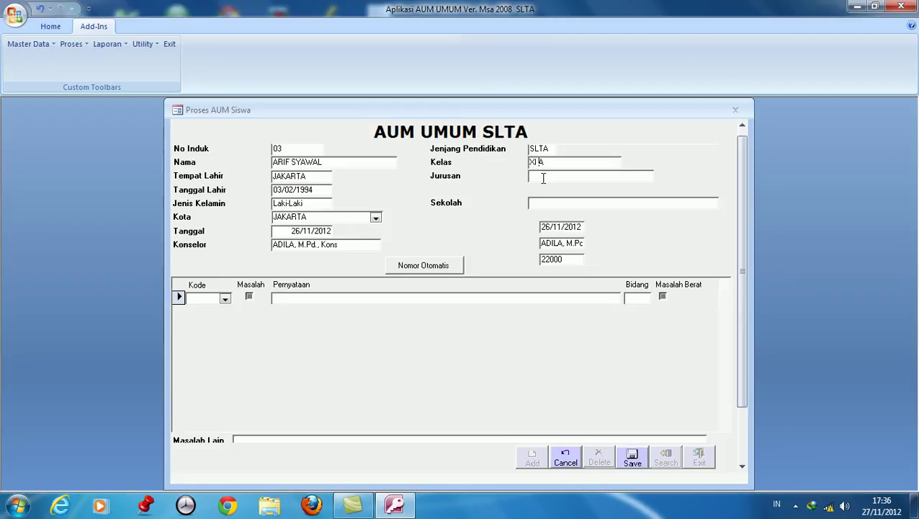
type("SMA NEGERI 1 JAKARTA UTARA")
left_click(422, 267)
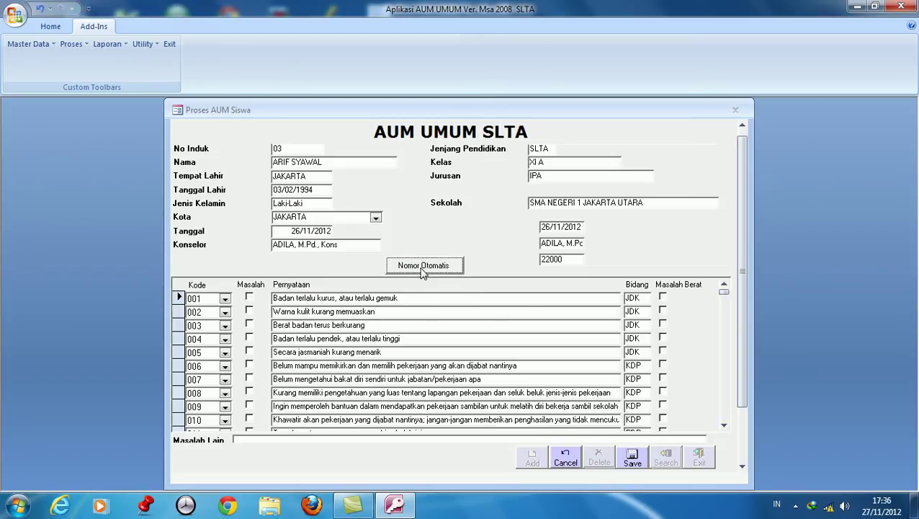
Tick Masalah for items 003, 007, 012, 014, 040, 060, 061 and 080.
left_click(249, 325)
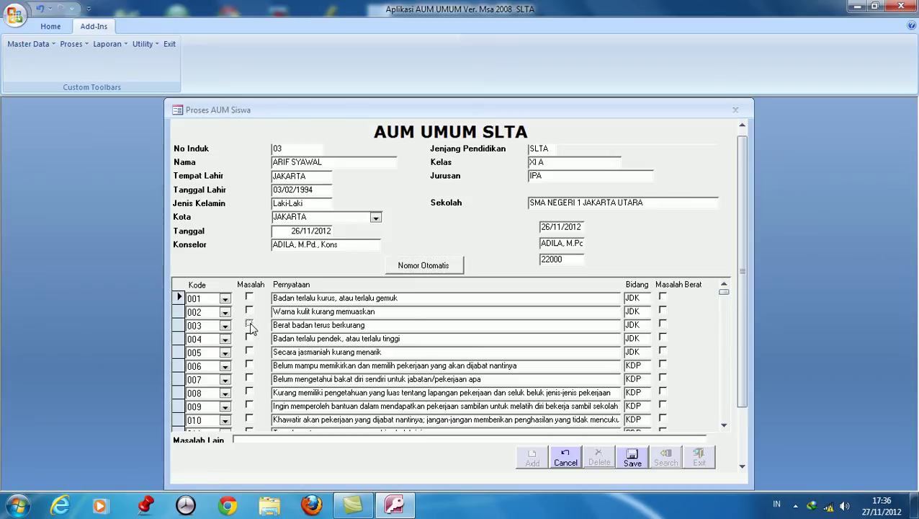
left_click(249, 380)
scroll(254, 404, "down", 1)
left_click(250, 393)
left_click(249, 419)
scroll(259, 413, "down", 3)
scroll(259, 413, "down", 6)
left_click(249, 393)
scroll(252, 400, "down", 6)
left_click(249, 407)
left_click(249, 420)
scroll(253, 414, "down", 7)
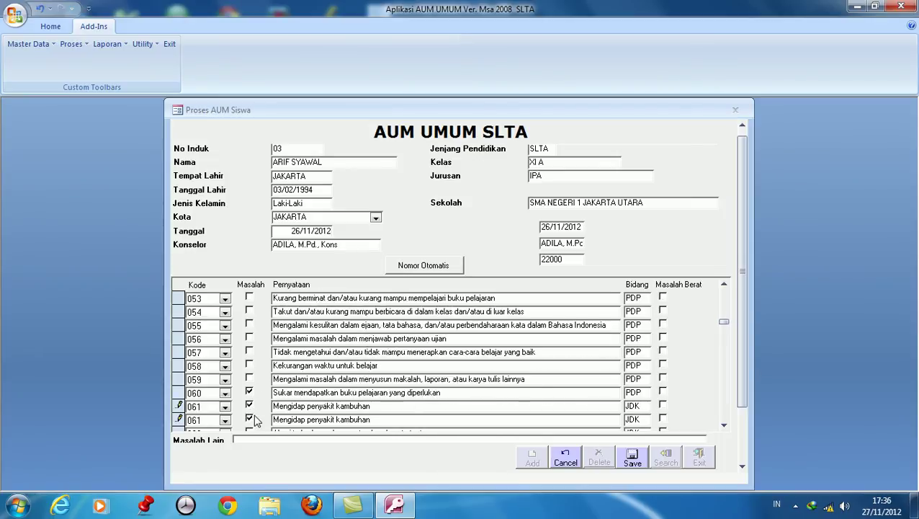
scroll(259, 406, "down", 1)
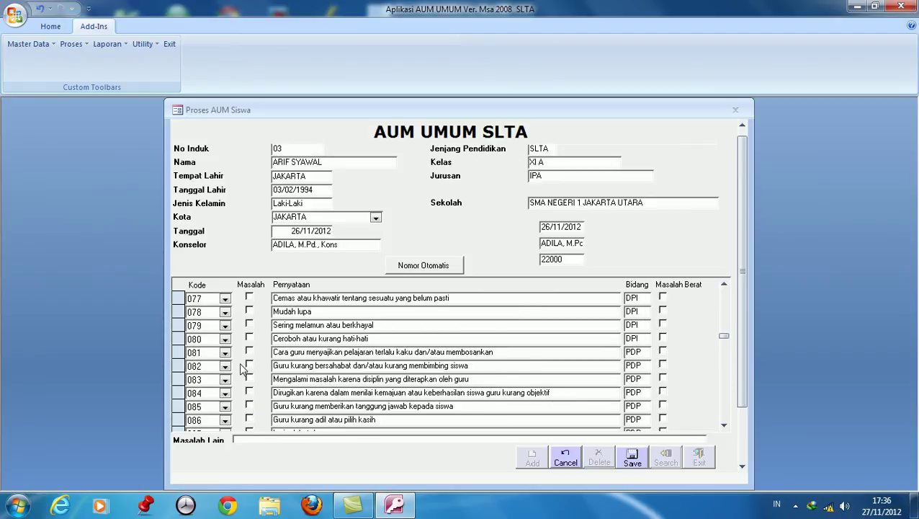
left_click(248, 337)
Tick Masalah for items 104, 192, 195, 200, 224 and 225.
scroll(252, 371, "down", 4)
scroll(257, 395, "down", 3)
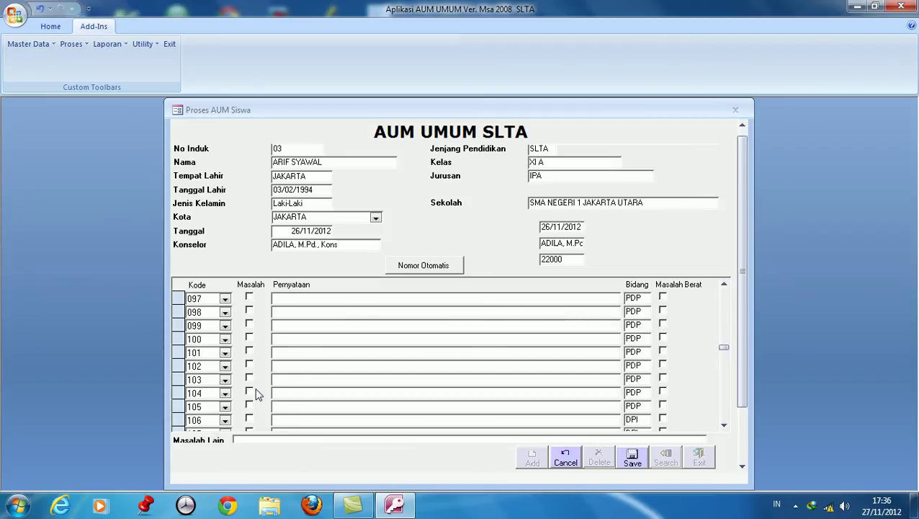
left_click(249, 391)
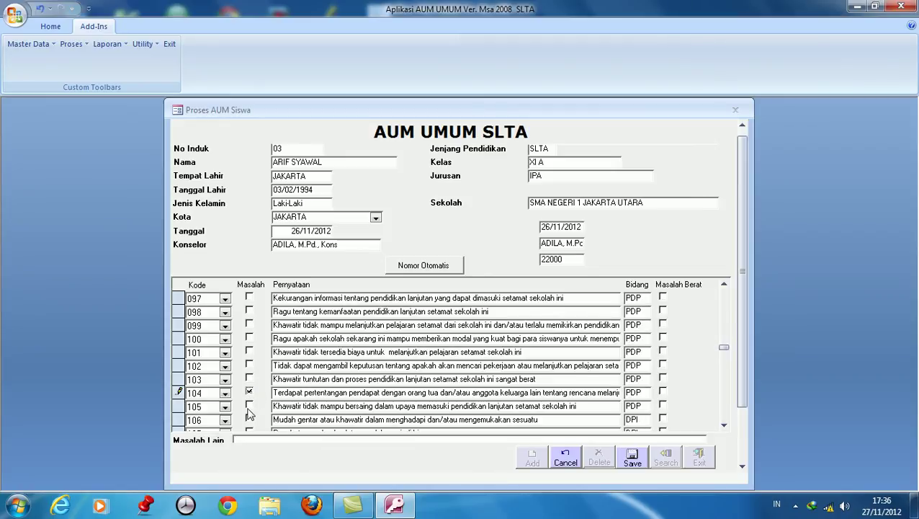
scroll(256, 403, "down", 3)
scroll(261, 408, "down", 9)
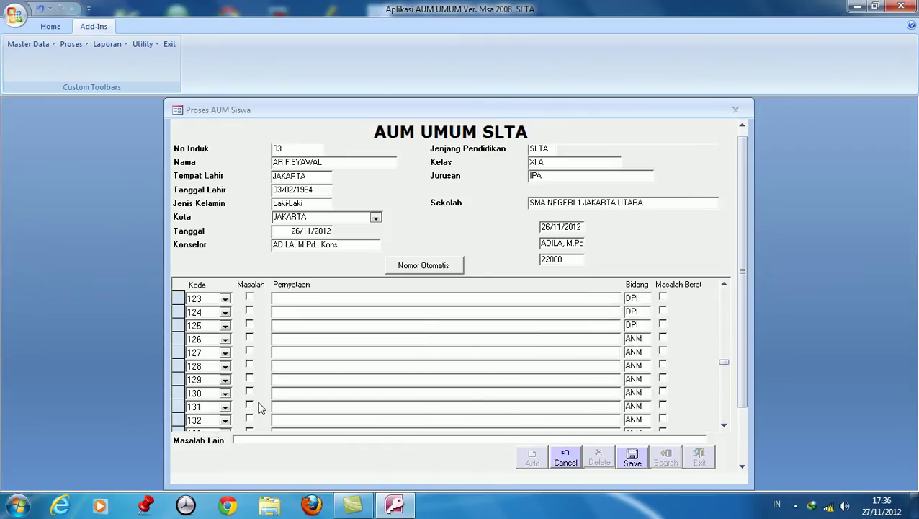
scroll(261, 407, "down", 14)
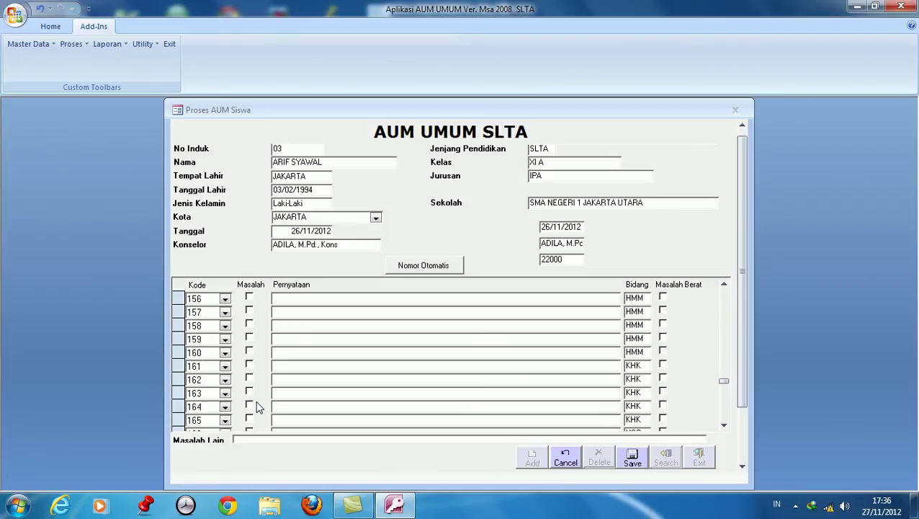
scroll(259, 407, "down", 3)
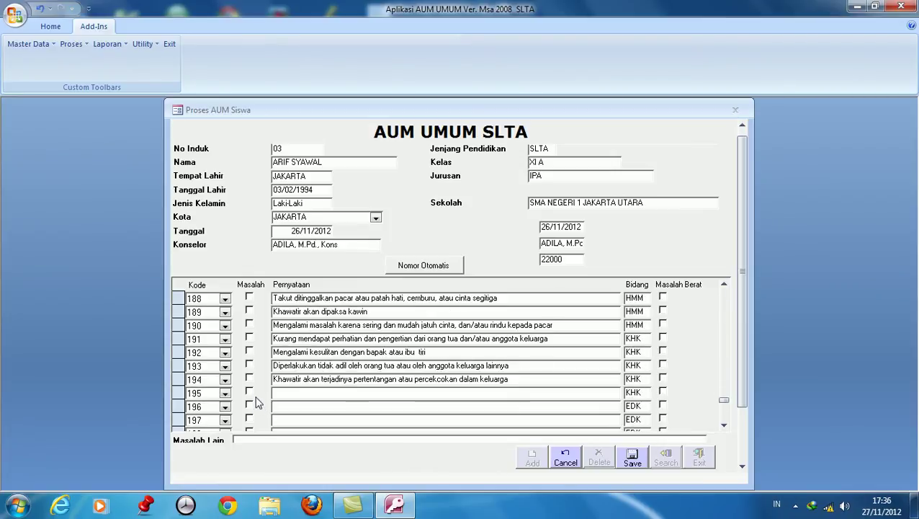
left_click(249, 353)
left_click(249, 392)
scroll(257, 414, "down", 2)
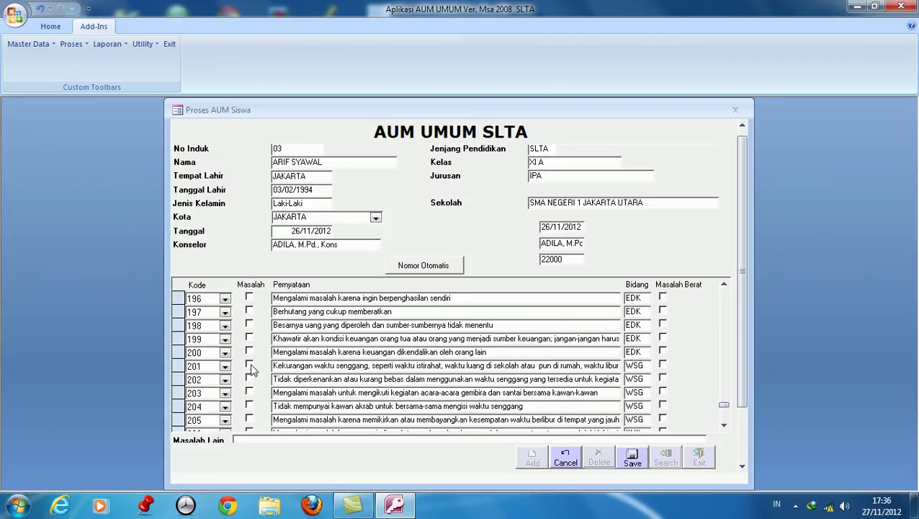
left_click(249, 351)
scroll(191, 405, "down", 7)
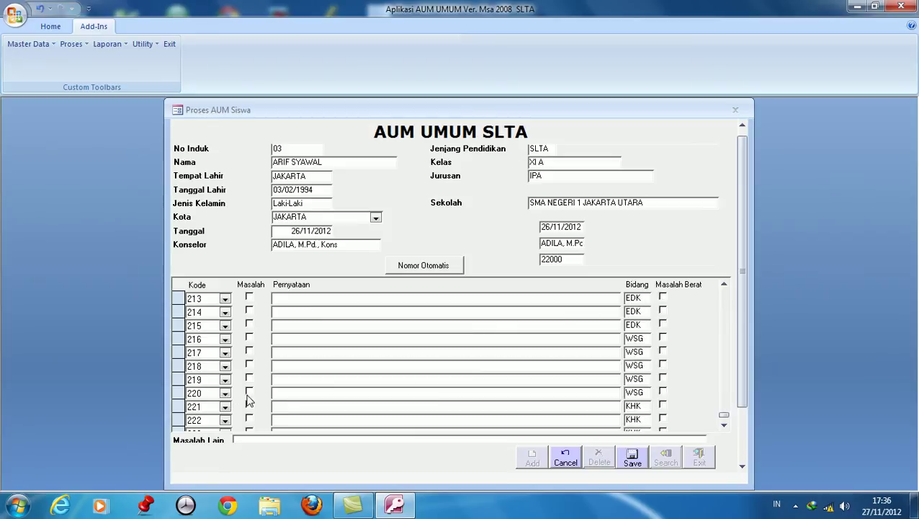
left_click(248, 405)
left_click(249, 419)
scroll(248, 419, "down", 2)
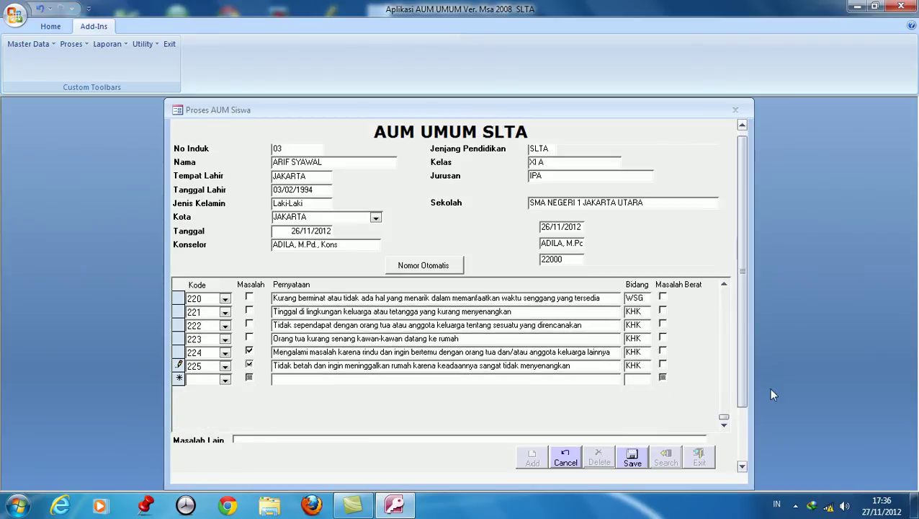
left_click(743, 379)
Mark student 03 for discussion with 01 Konselor, save the record, and start a new blank one.
left_click_drag(747, 397, 742, 435)
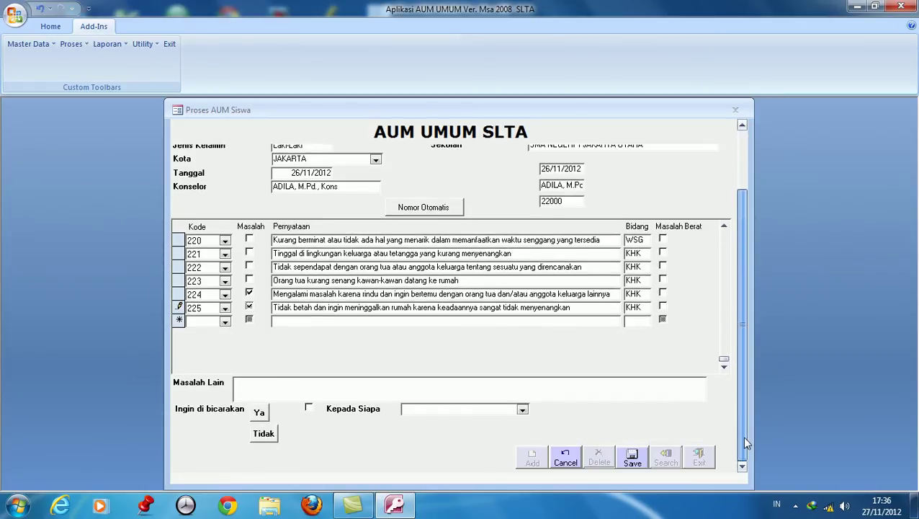
left_click(261, 414)
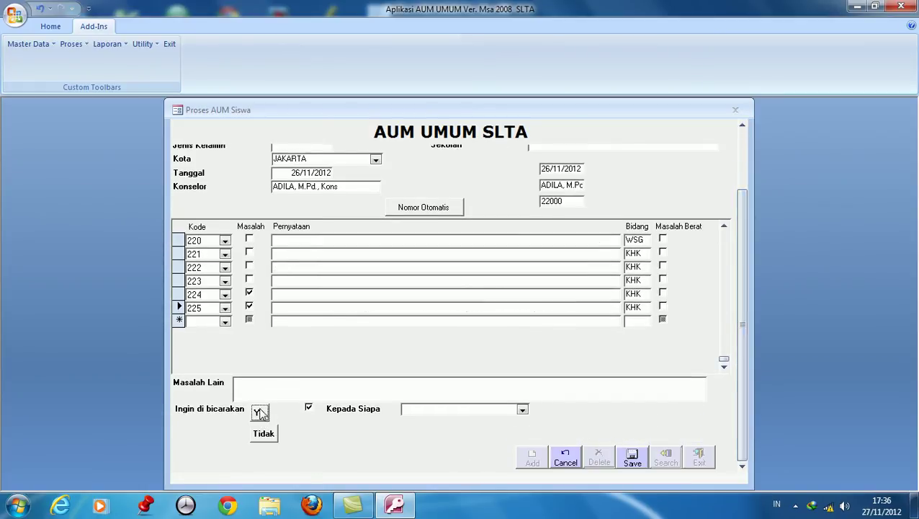
left_click(522, 410)
left_click(492, 421)
left_click(632, 462)
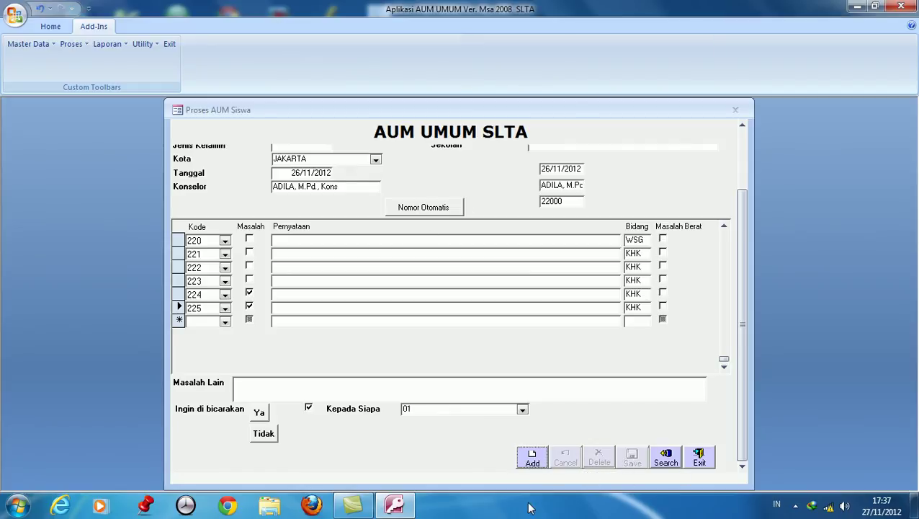
left_click(533, 460)
Select student 04, enter major IPA and school SMA NEGERI 1 JAKARTA UTARA, and load the statements.
left_click(330, 150)
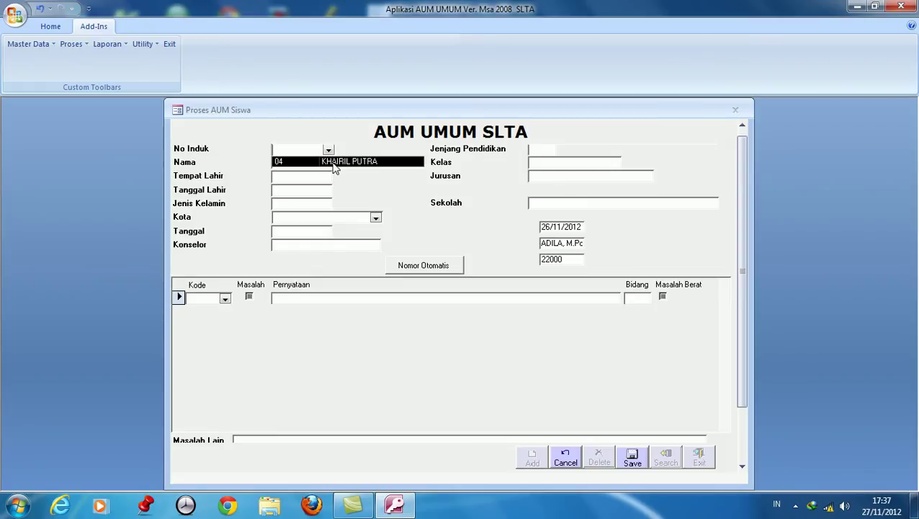
left_click(335, 165)
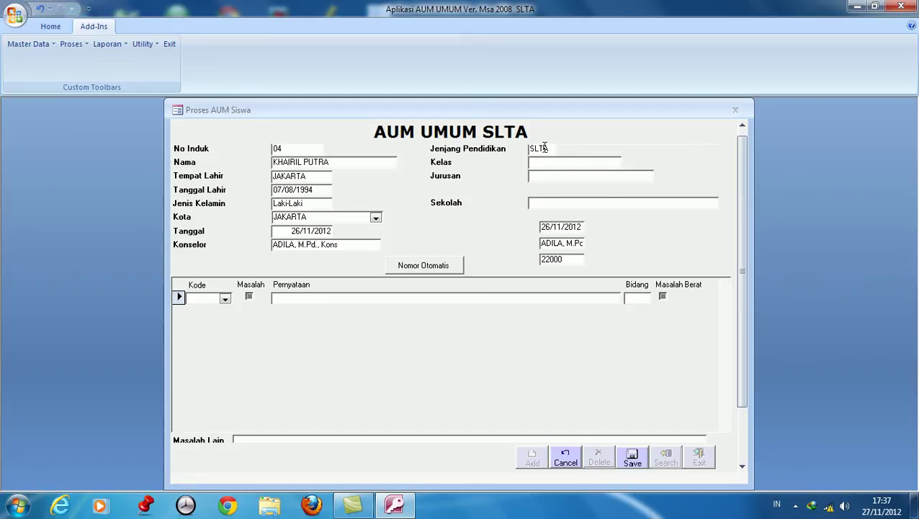
left_click(556, 183)
type("IPA")
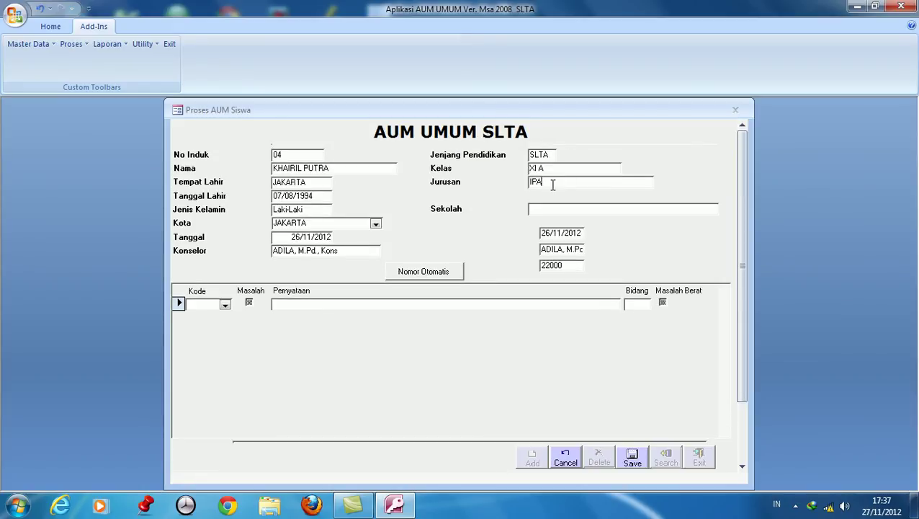
left_click(547, 208)
type("SMA NEGERI 1 JAKARTA UTARA")
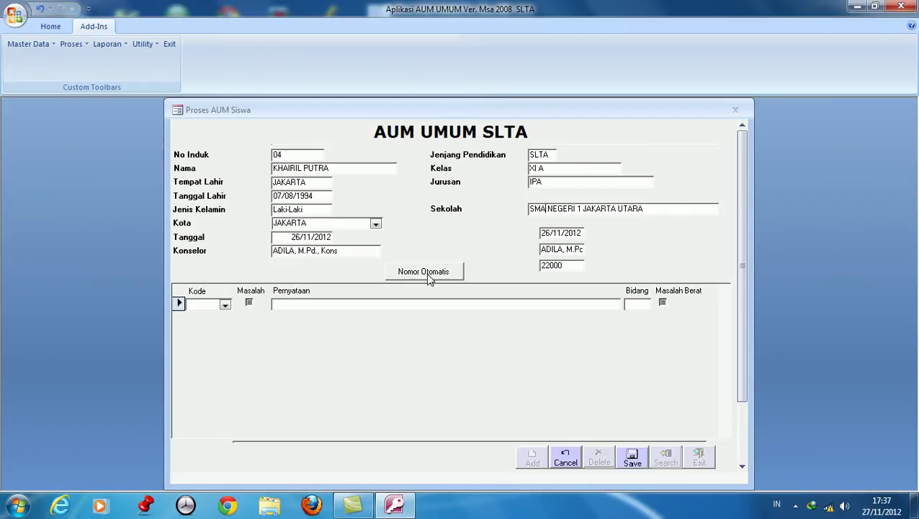
left_click(425, 273)
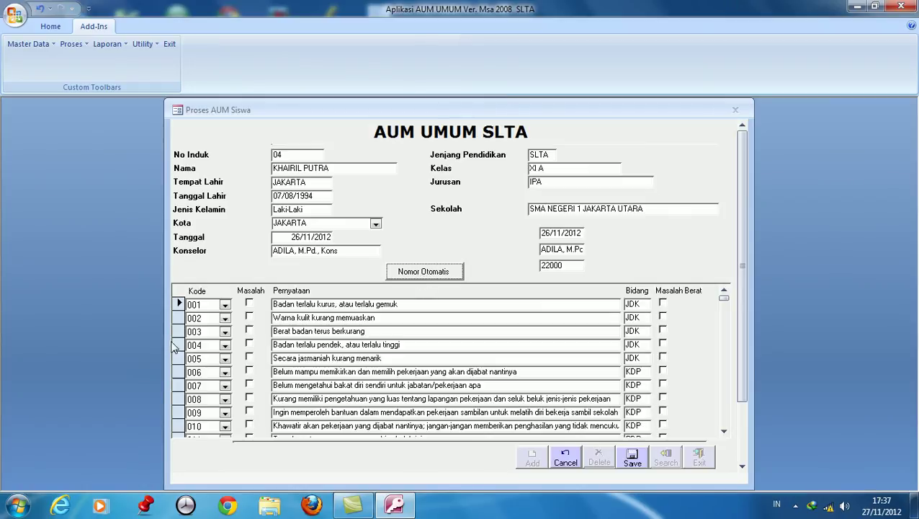
Tick Masalah for items 004, 008, 013, 023, 056, 067 and 069.
left_click(250, 344)
left_click(249, 399)
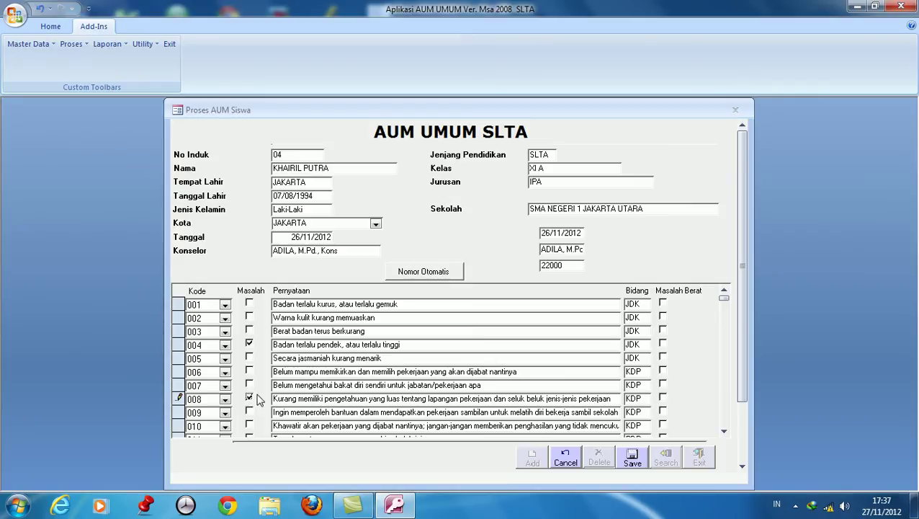
scroll(252, 404, "down", 2)
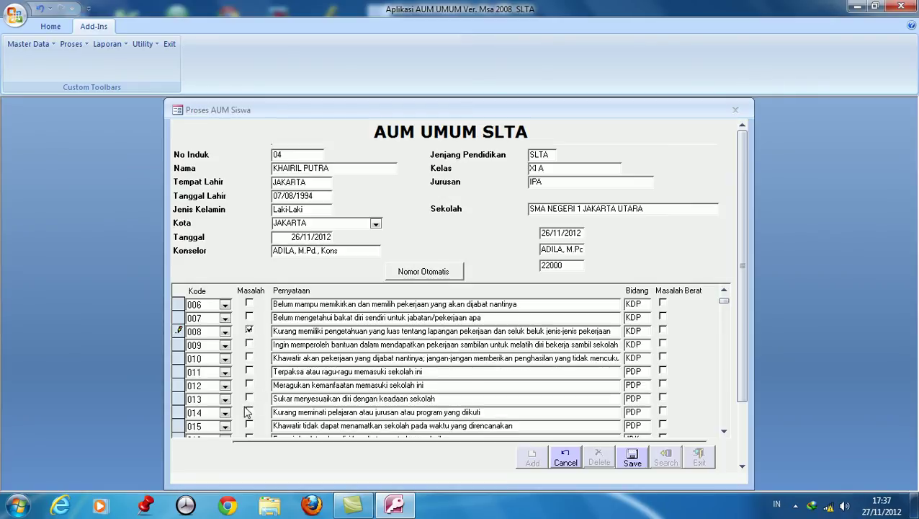
left_click(249, 397)
scroll(254, 410, "down", 4)
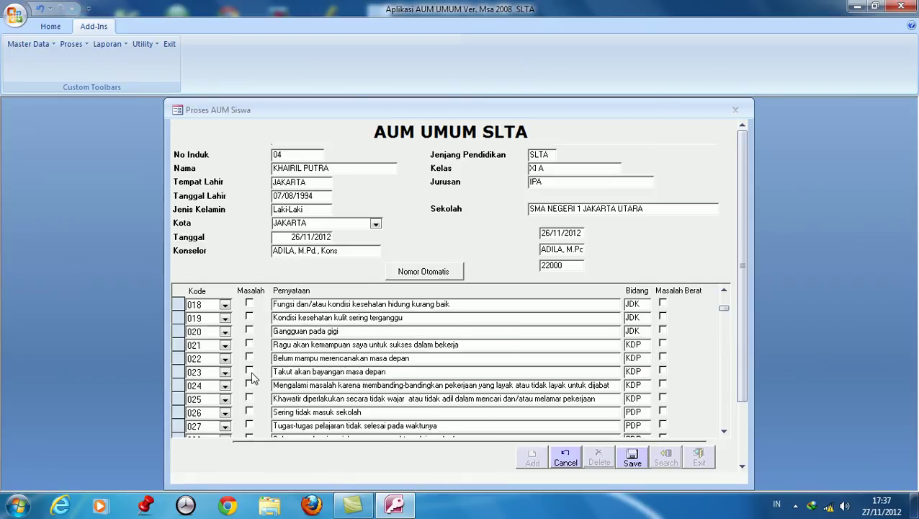
left_click(250, 372)
scroll(252, 403, "down", 5)
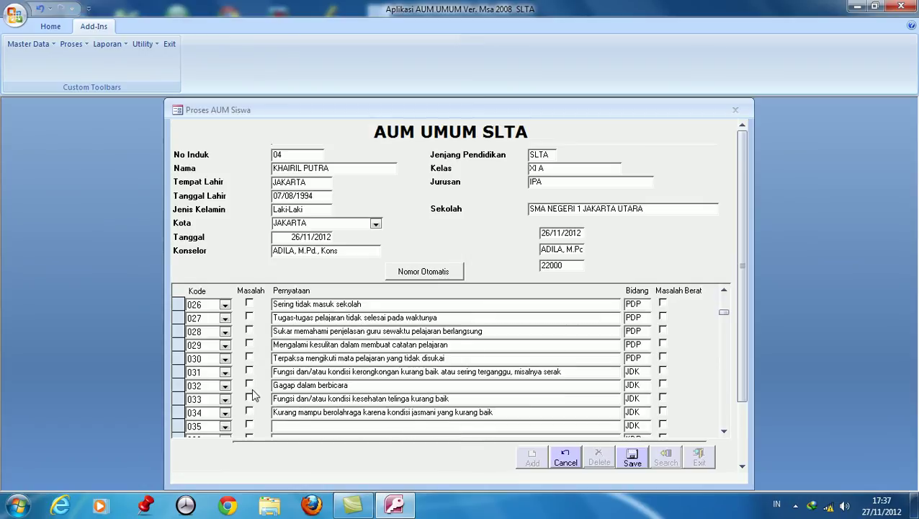
scroll(255, 398, "down", 5)
left_click(250, 412)
scroll(256, 428, "down", 1)
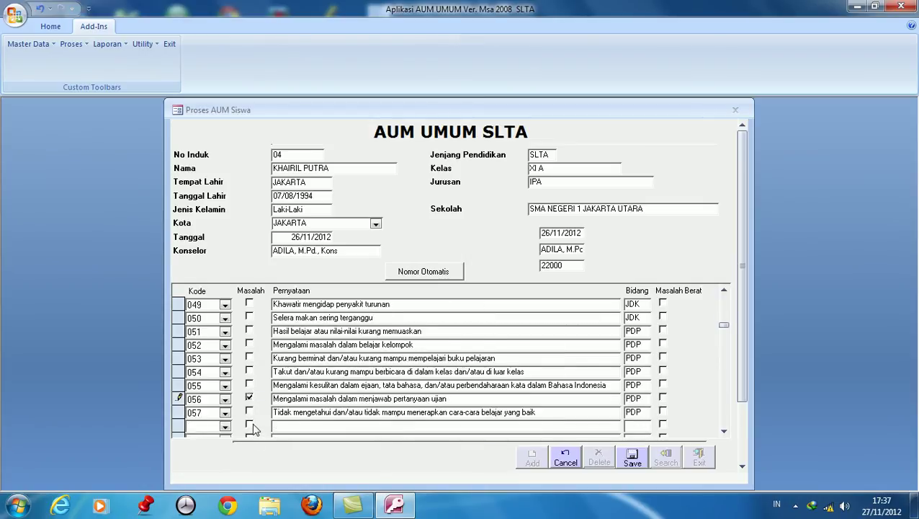
scroll(256, 429, "down", 1)
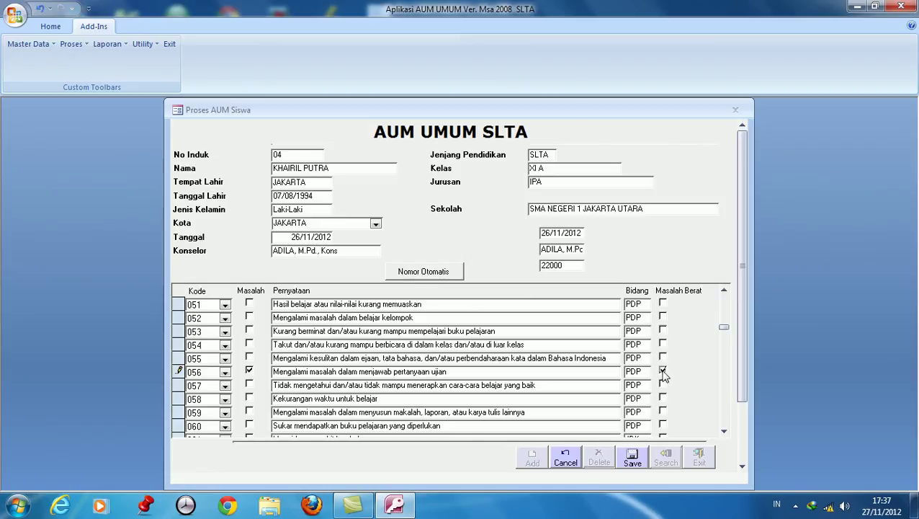
scroll(290, 421, "down", 3)
left_click(248, 397)
left_click(249, 425)
Tick Masalah for items 139, 170, 191, 192, 200, 213 and 225.
scroll(253, 429, "down", 4)
scroll(253, 429, "down", 14)
scroll(260, 421, "down", 5)
left_click(249, 425)
scroll(253, 425, "down", 2)
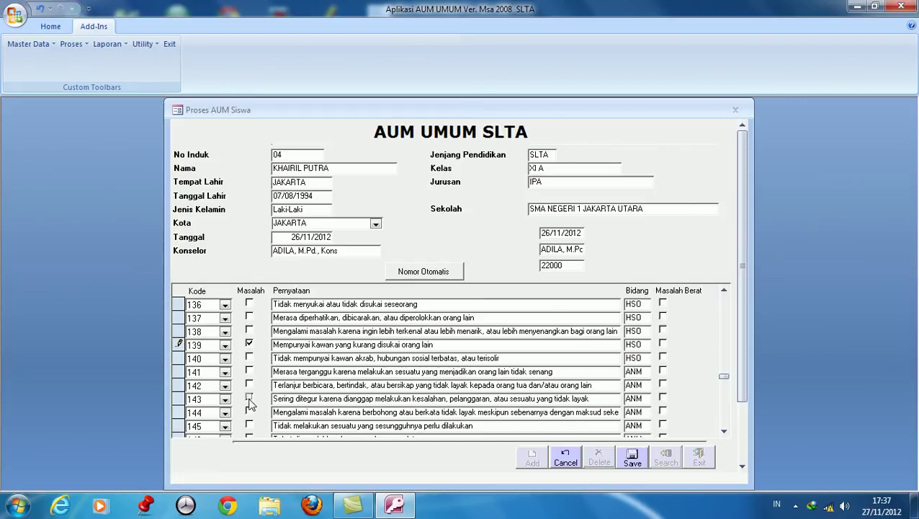
scroll(250, 407, "down", 9)
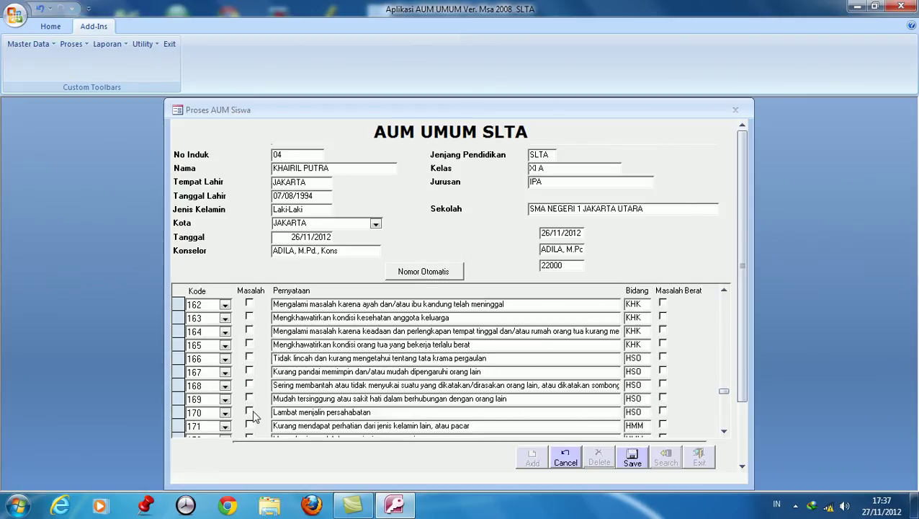
left_click(248, 412)
scroll(252, 414, "down", 7)
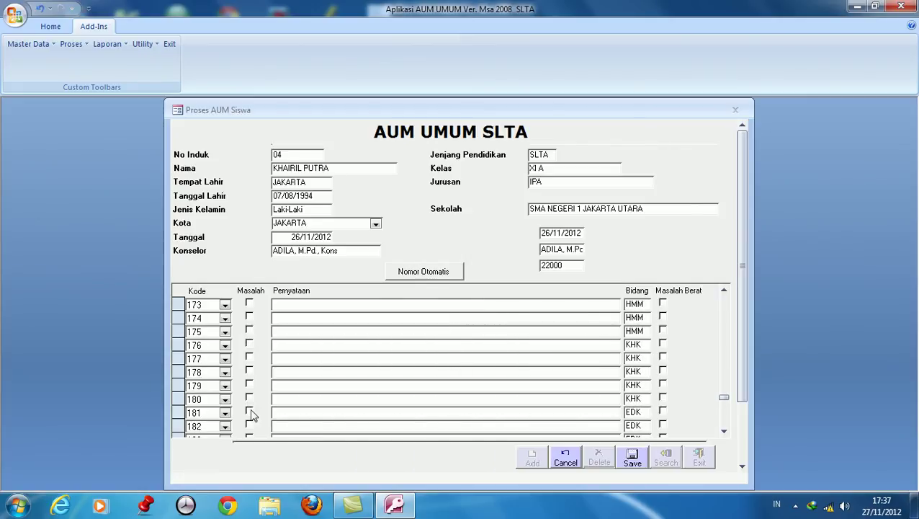
left_click(249, 411)
left_click(249, 425)
scroll(252, 425, "down", 4)
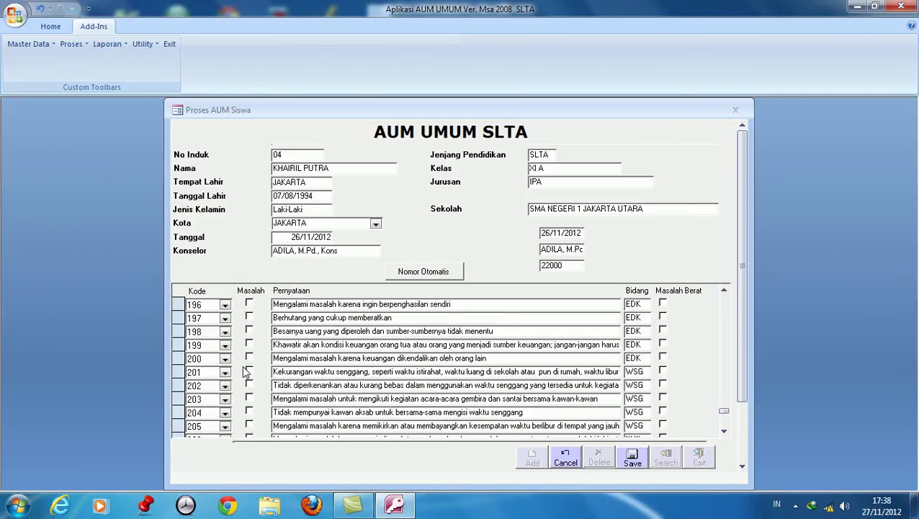
left_click(248, 359)
scroll(249, 382, "down", 4)
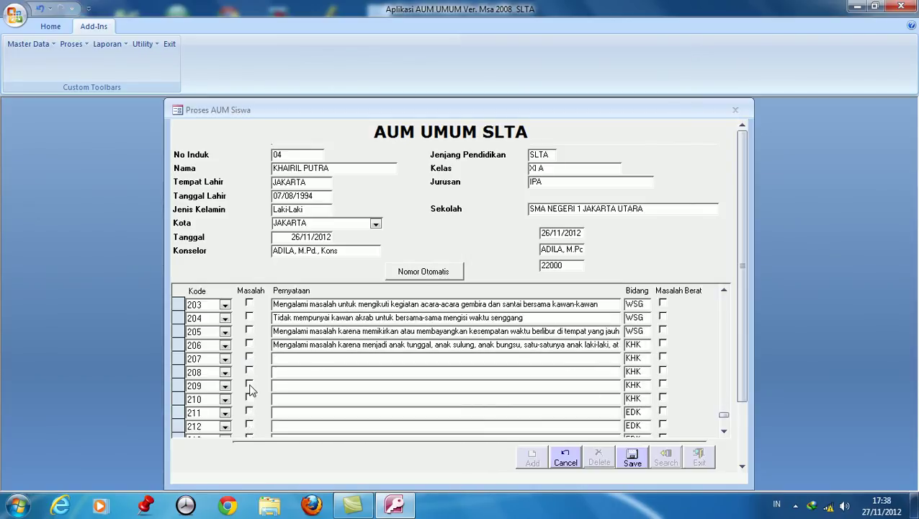
left_click(248, 383)
scroll(249, 403, "down", 3)
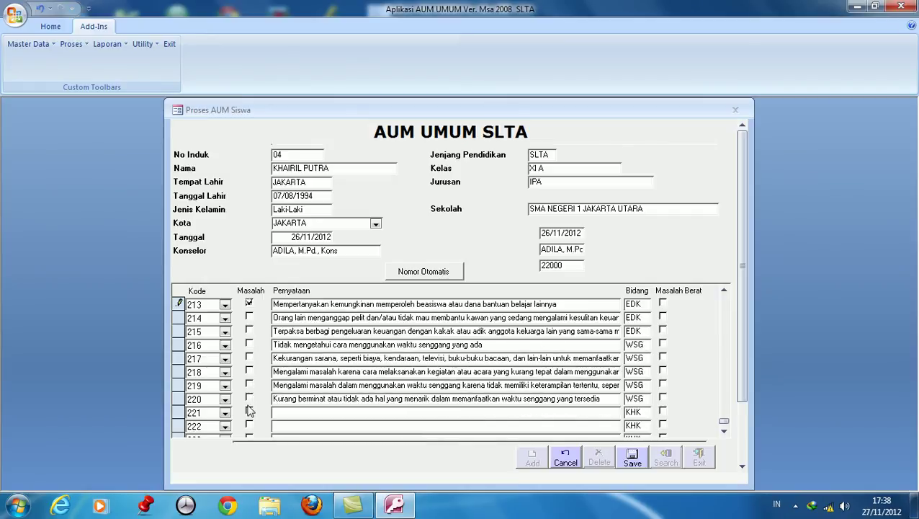
scroll(250, 408, "down", 2)
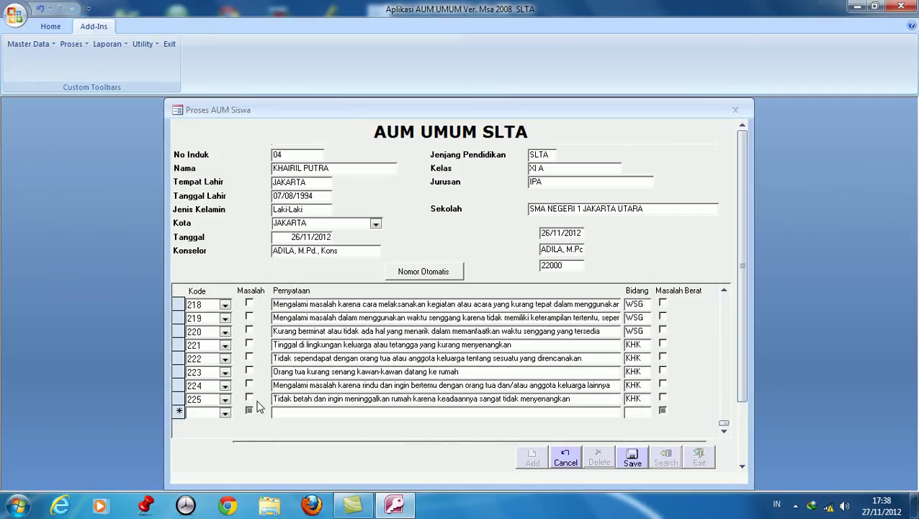
left_click(248, 398)
Flag item 225 as Masalah Berat, choose Ya with 02 Orang Tua, save, and exit the form.
left_click(662, 398)
left_click_drag(742, 381, 736, 427)
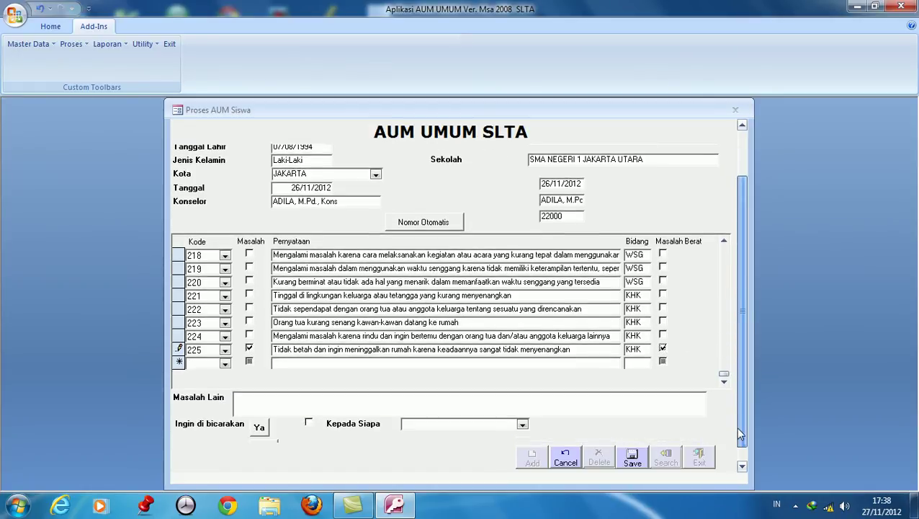
left_click(258, 429)
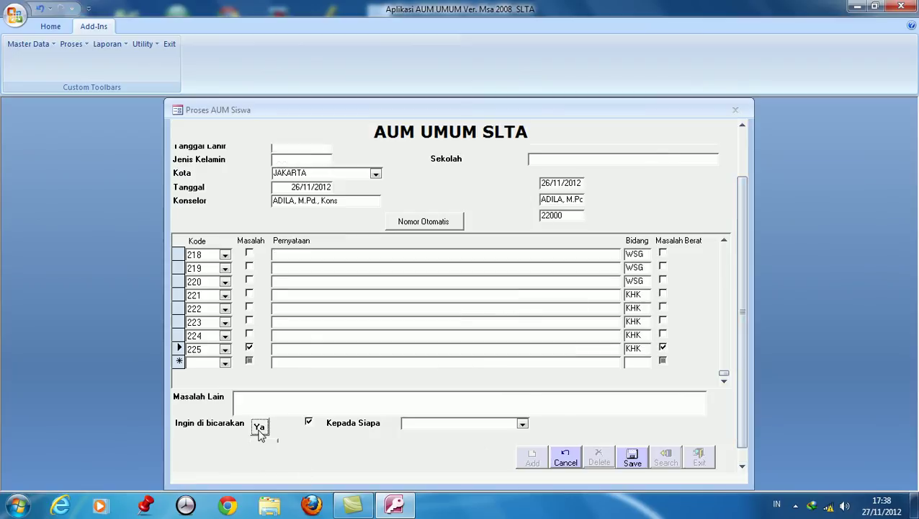
left_click(523, 408)
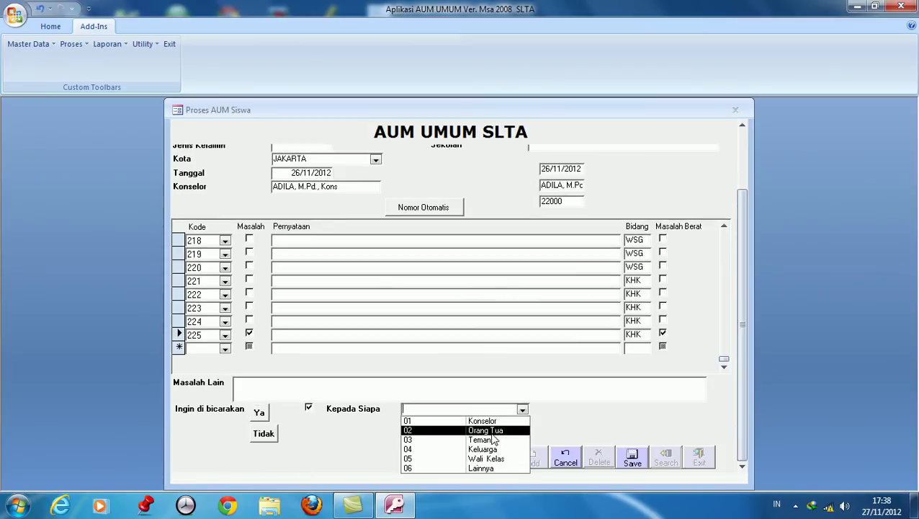
left_click(490, 433)
left_click(635, 459)
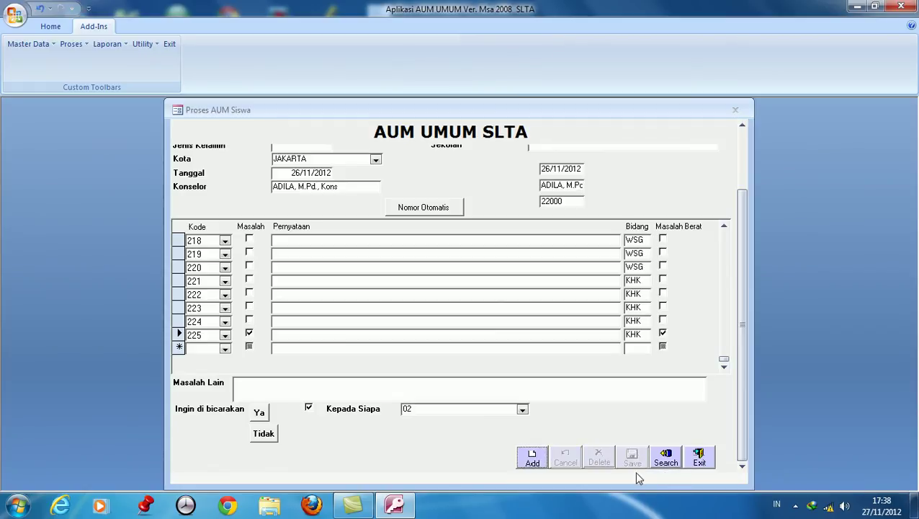
left_click(702, 460)
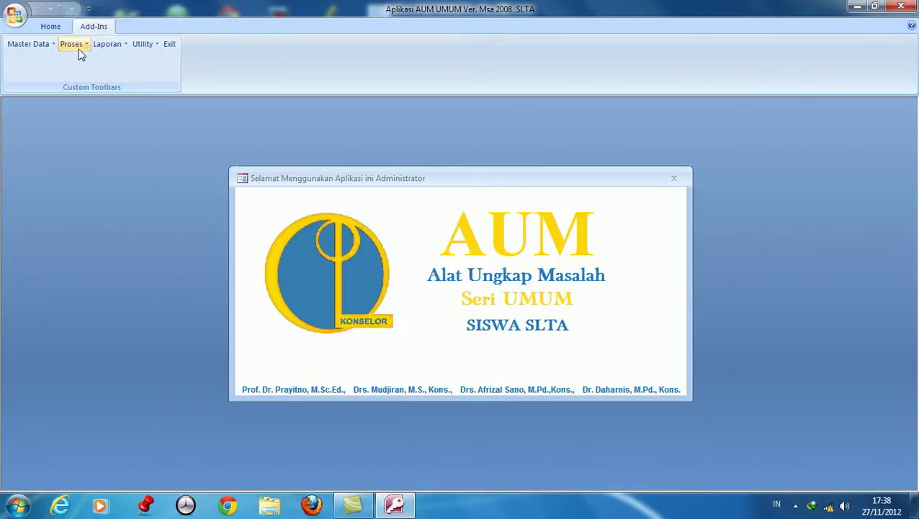
Choose Laporan Individual (Rangkaian Tampilan 1) from the Laporan menu.
left_click(121, 47)
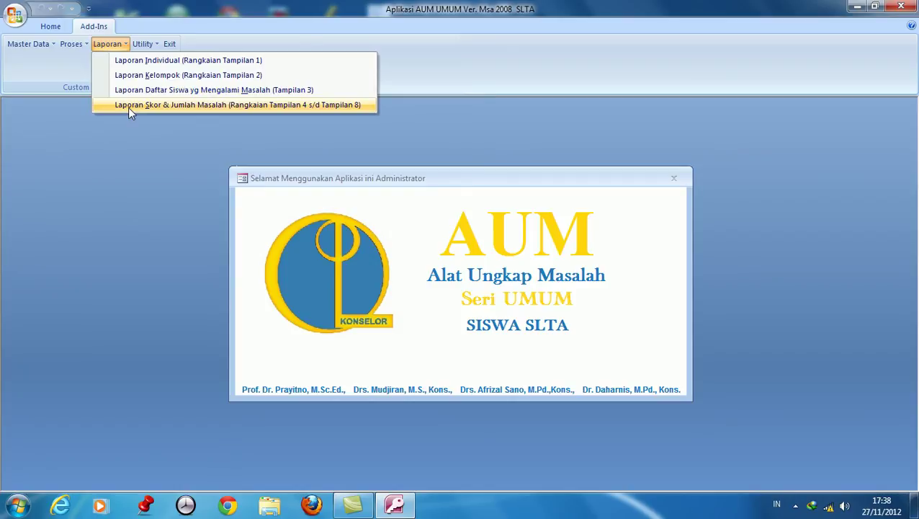
left_click(172, 63)
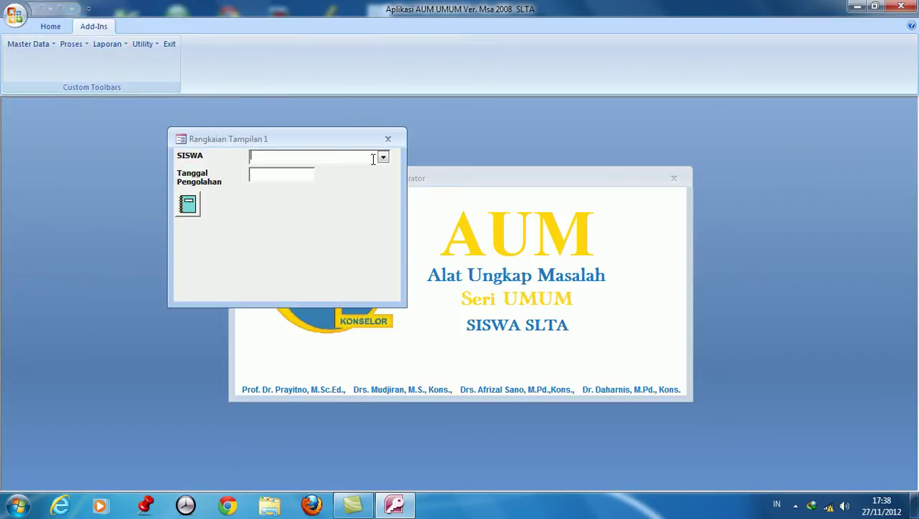
Select the first student in SISWA and set Tanggal Pengolahan to 27/11/2012.
left_click(384, 157)
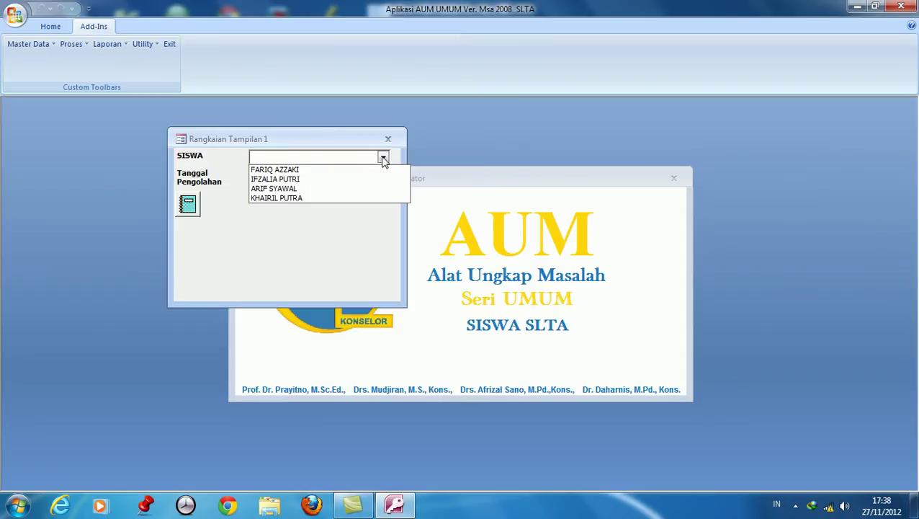
left_click(341, 173)
left_click(302, 175)
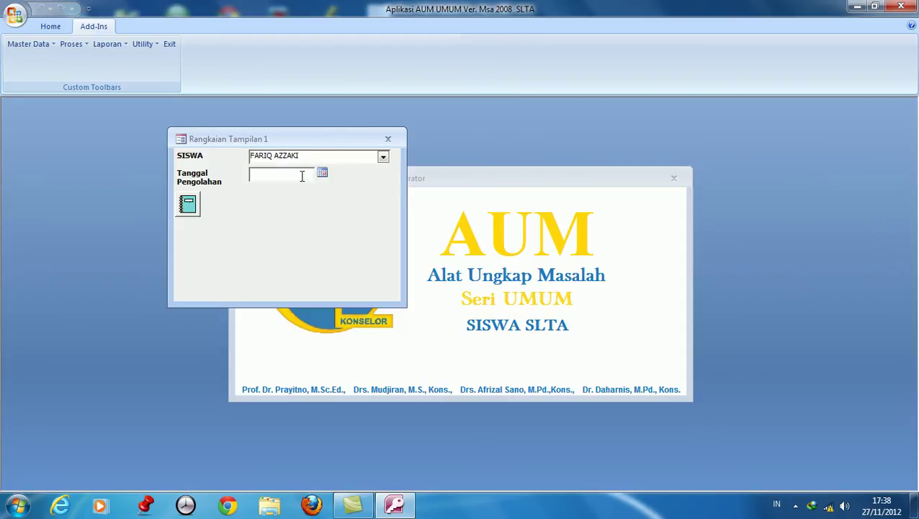
left_click(322, 174)
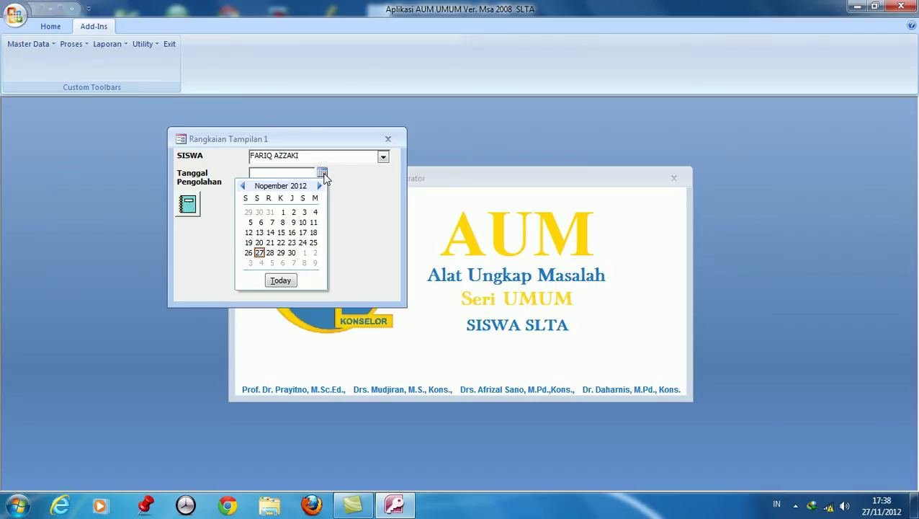
left_click(260, 254)
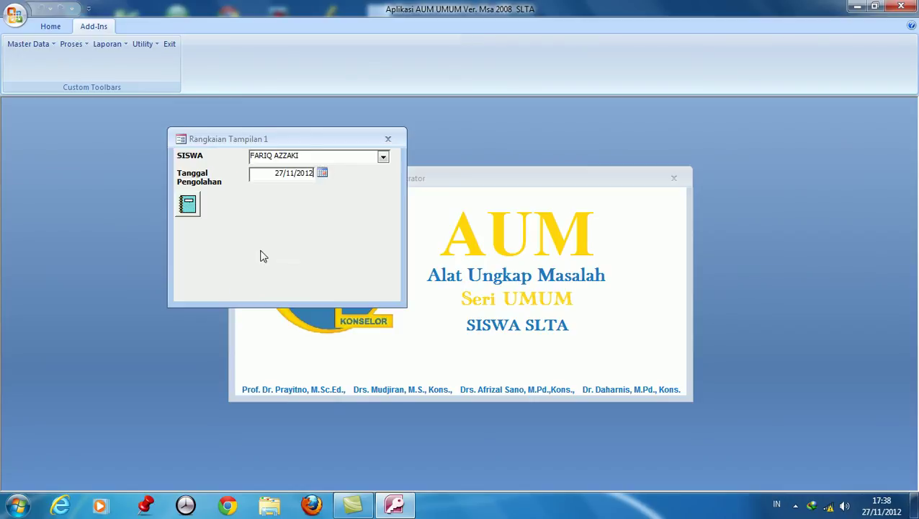